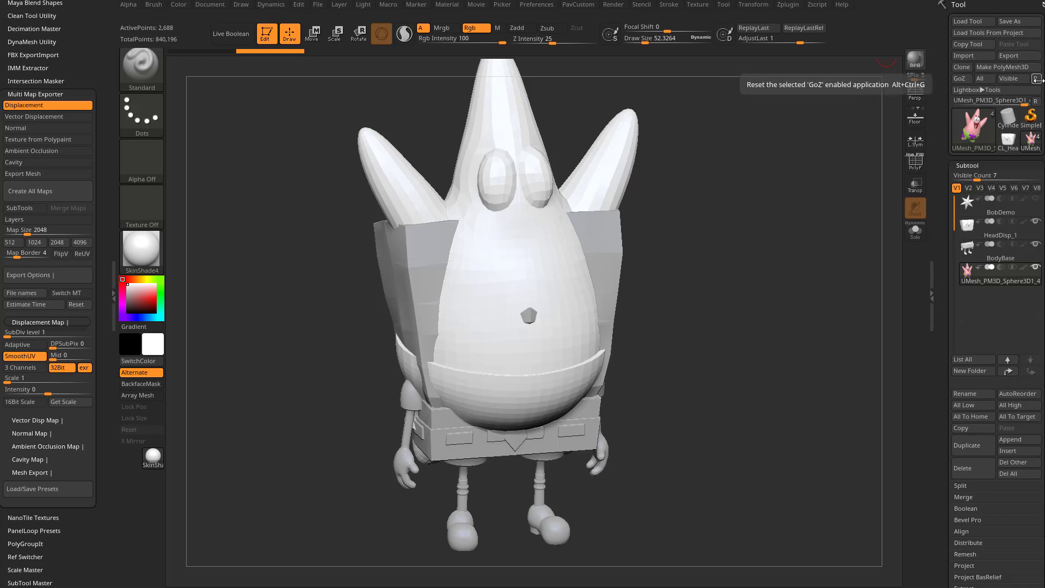
Step: Keep Cinema 4D as the GoZ target and send all visible ZBrush subtools there
left_click(1036, 78)
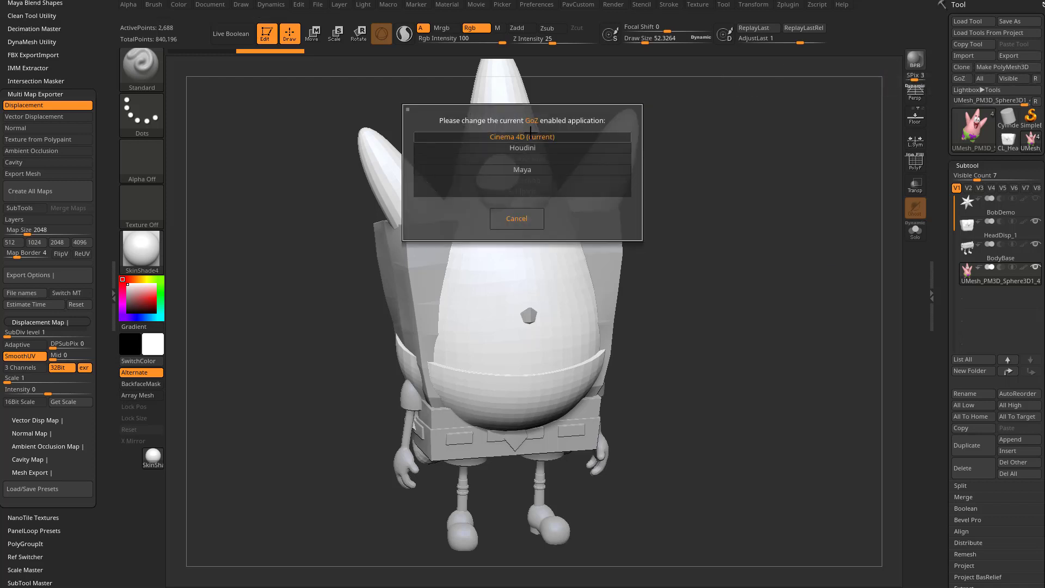
left_click(515, 219)
left_click(980, 79)
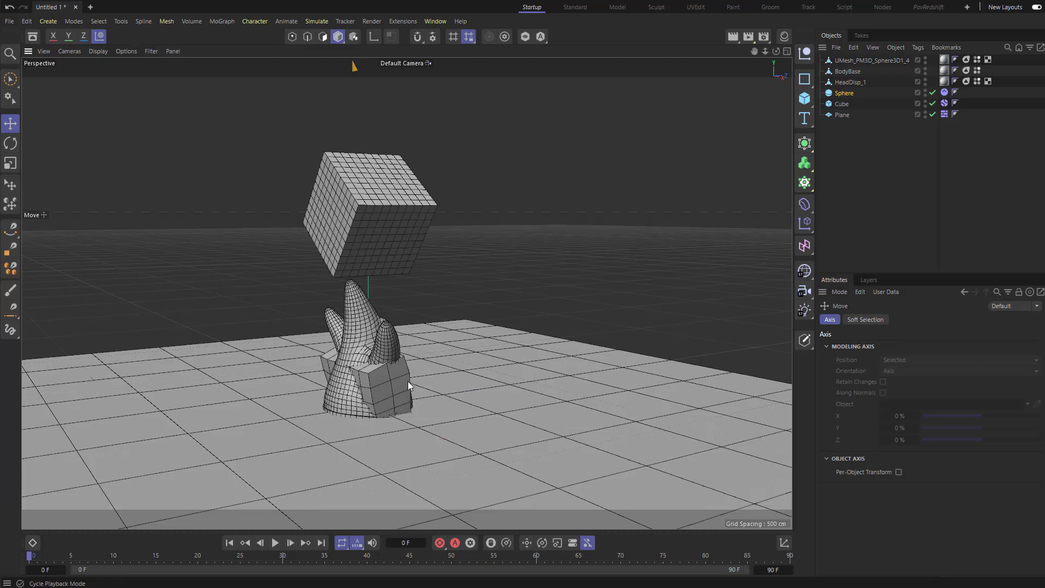
Step: Delete the imported UMesh, BodyBase and HeadDisp_1 objects from the test scene
mouse_move(470, 259)
left_mouse_down("alt")
mouse_move(445, 270)
mouse_move(354, 247)
mouse_move(457, 256)
mouse_move(452, 238)
mouse_move(461, 255)
left_mouse_up("alt")
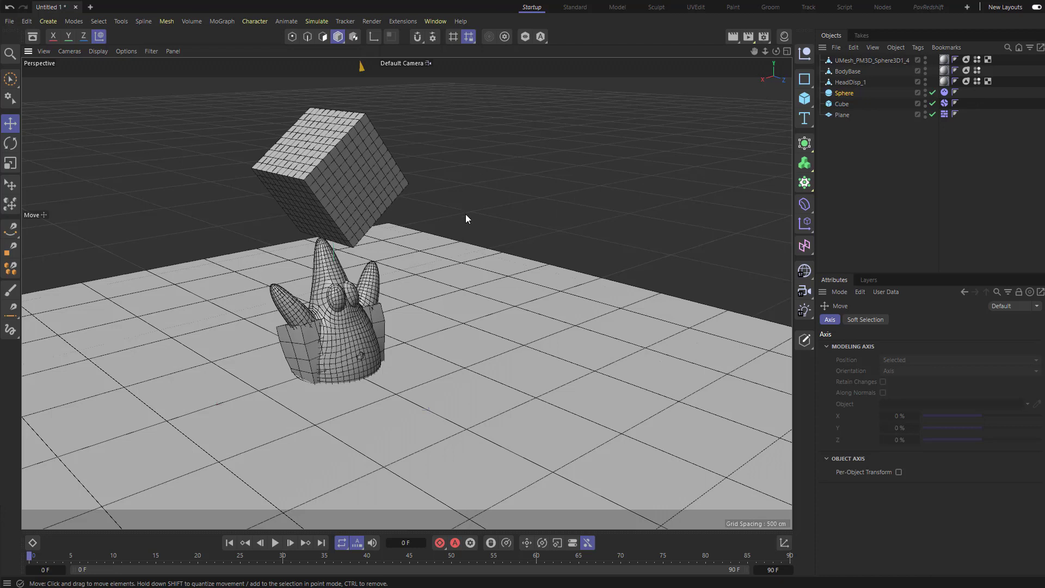
left_click(864, 62)
left_click(854, 82, "shift")
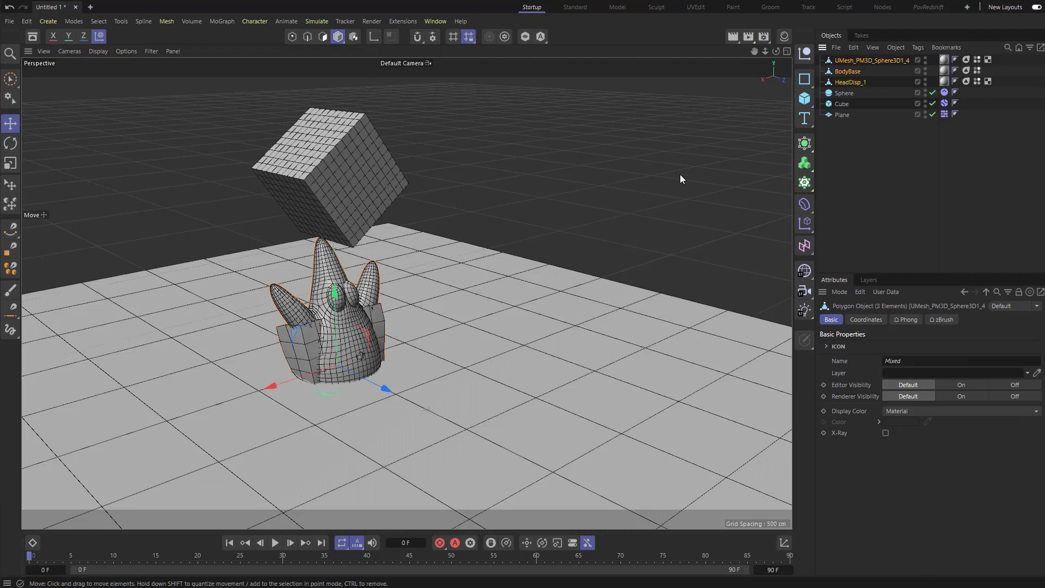
key("Delete")
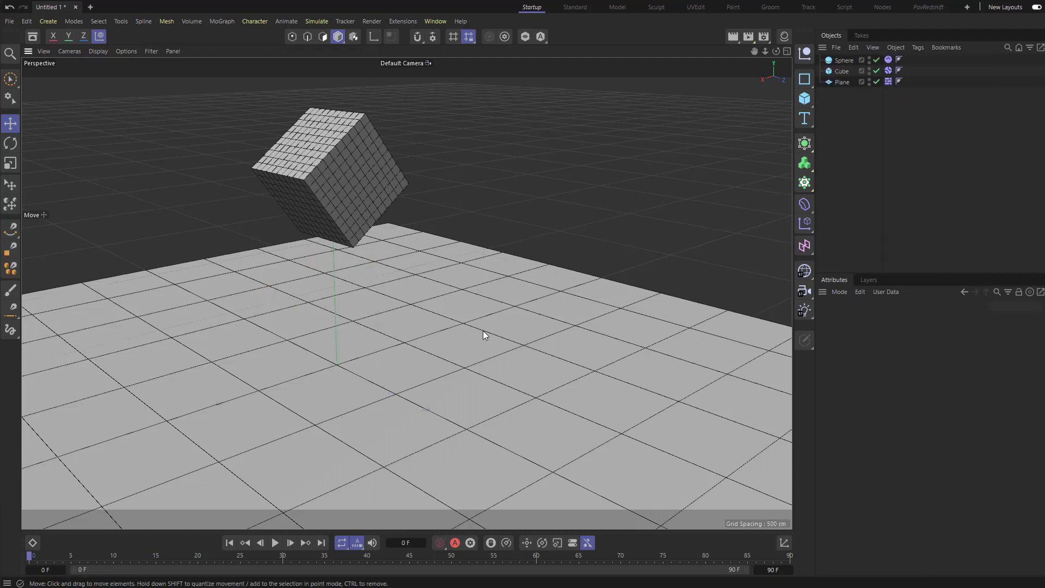
Step: Start a new empty document and re-export the visible subtools with GoZ All
left_click_drag(543, 218, 531, 258, "alt")
left_click(91, 7)
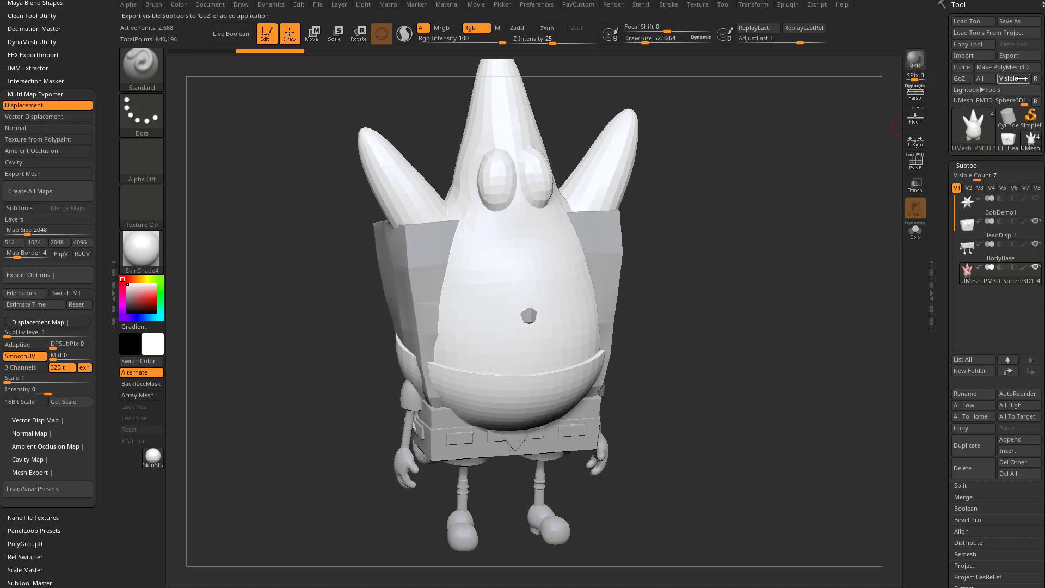
left_click(1013, 78)
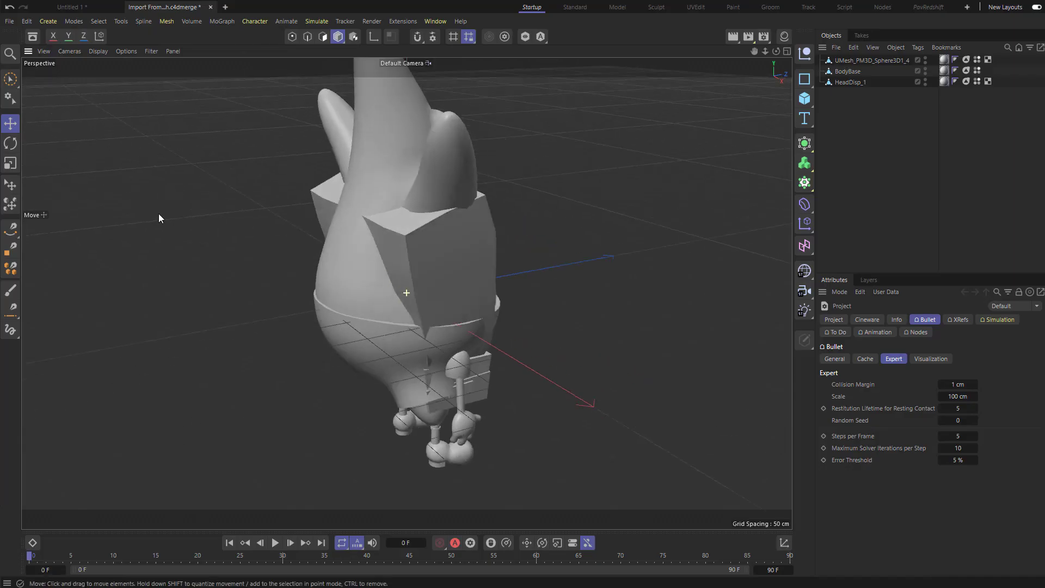
Step: Copy the star-shaped UMesh_PM3D_Sphere3D1_4 model and paste it into the Untitled 1 scene
left_click_drag(158, 214, 367, 237, "alt")
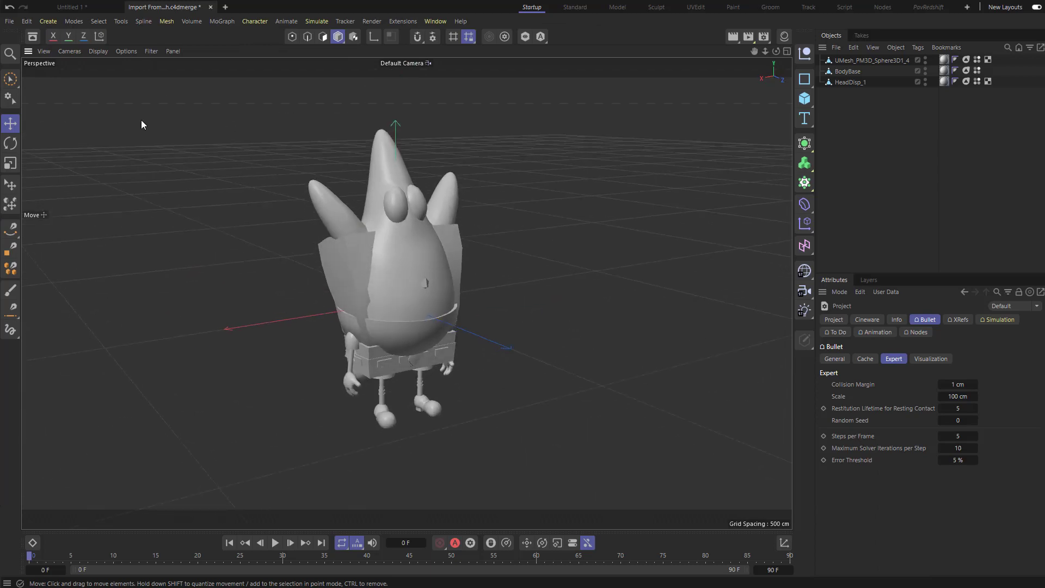
left_click(356, 247)
left_click(70, 7)
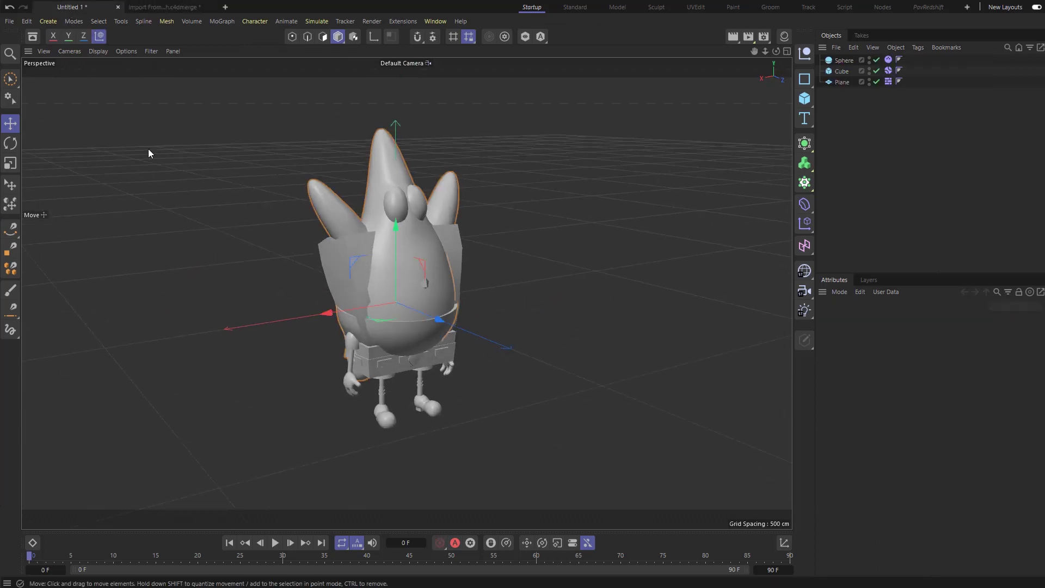
left_click(164, 7)
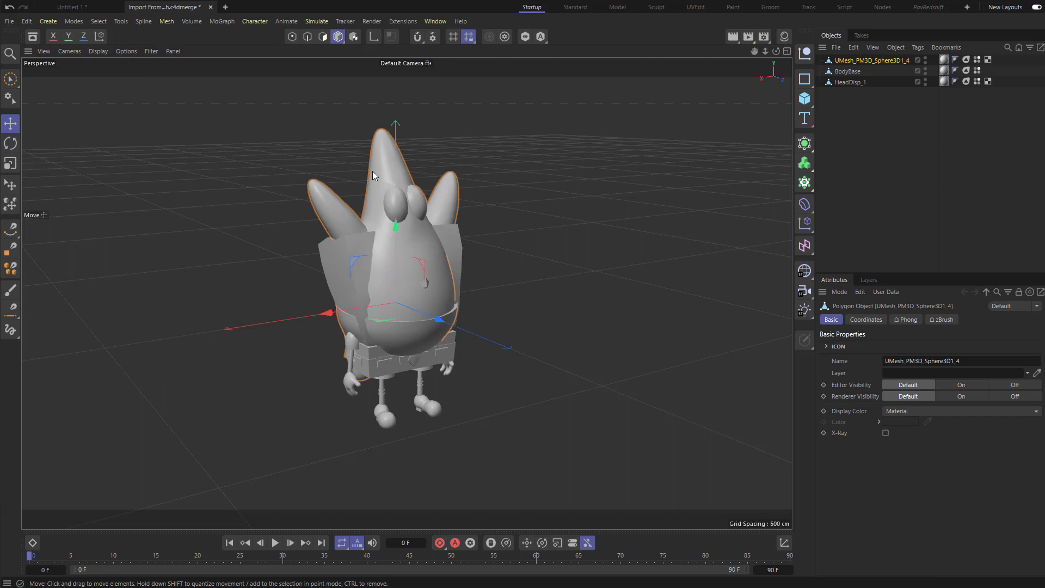
left_click(62, 8)
key("ctrl+v")
left_click(495, 263)
left_click_drag(495, 263, 530, 233, "alt")
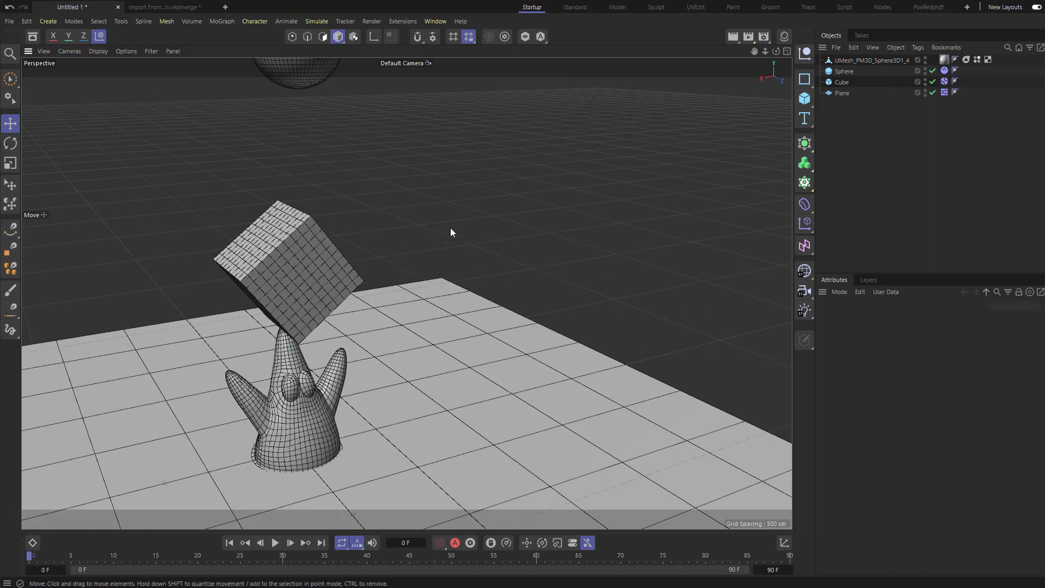
scroll(414, 212, "down", 5)
scroll(381, 207, "up", 3)
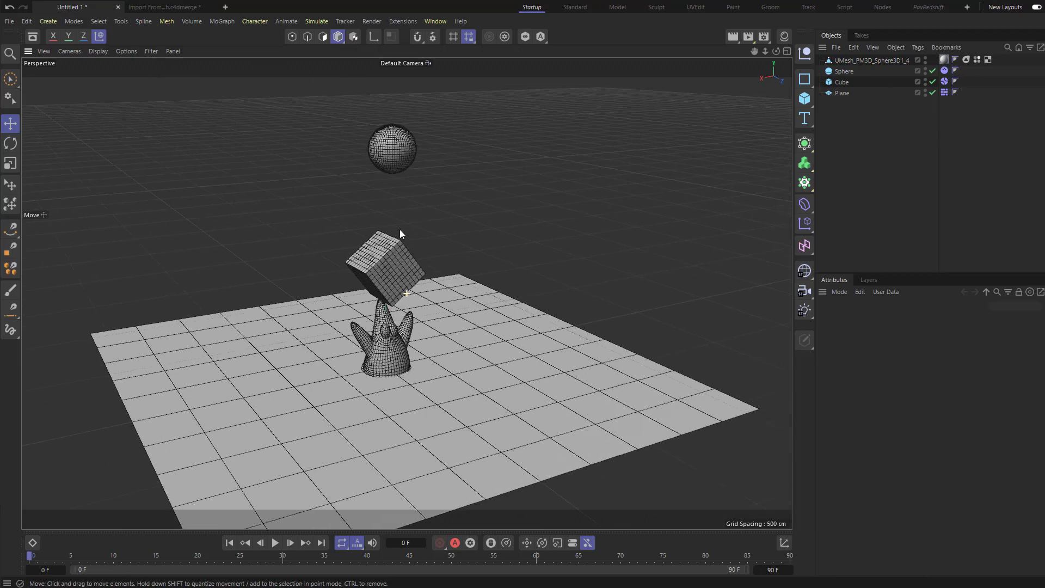
Step: Close the Untitled 1 scene without saving its changes
left_click(118, 7)
left_click(482, 276)
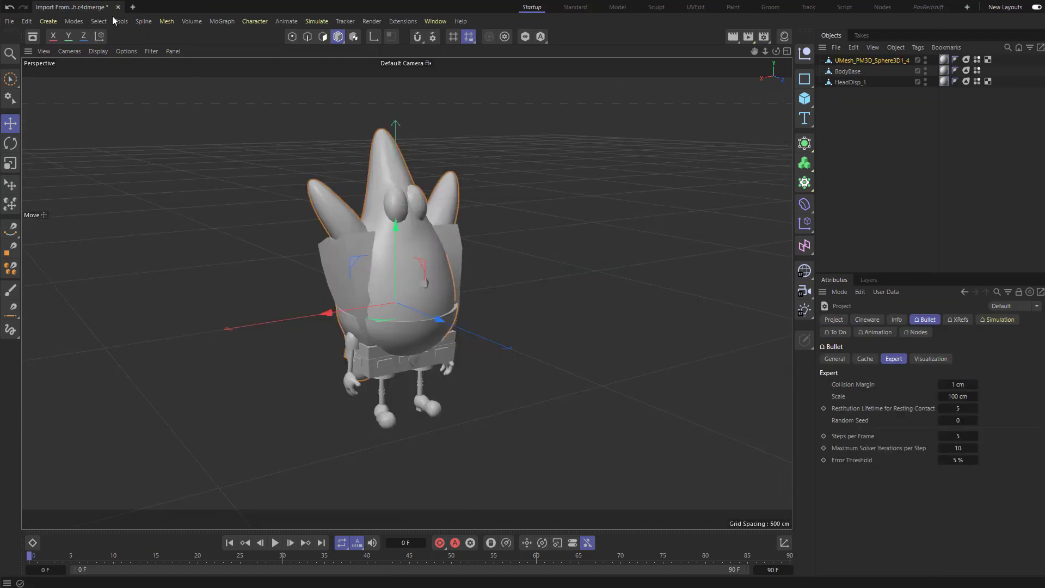
left_click_drag(368, 192, 429, 217, "alt")
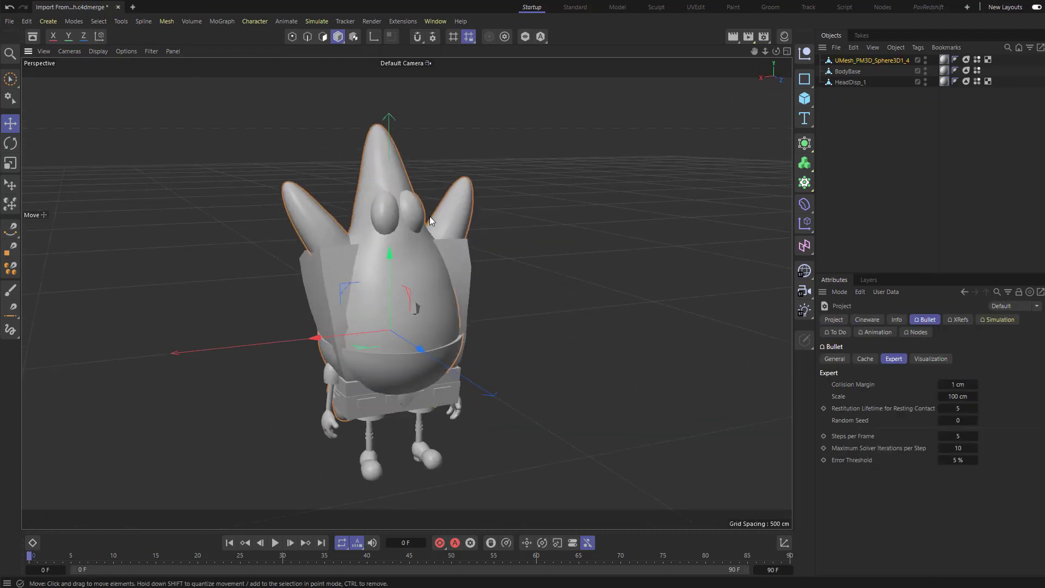
Step: Rename UMesh_PM3D_Sphere3D1_4 to 'Patrick' and HeadDisp_1 to 'Head'
double_click(866, 61)
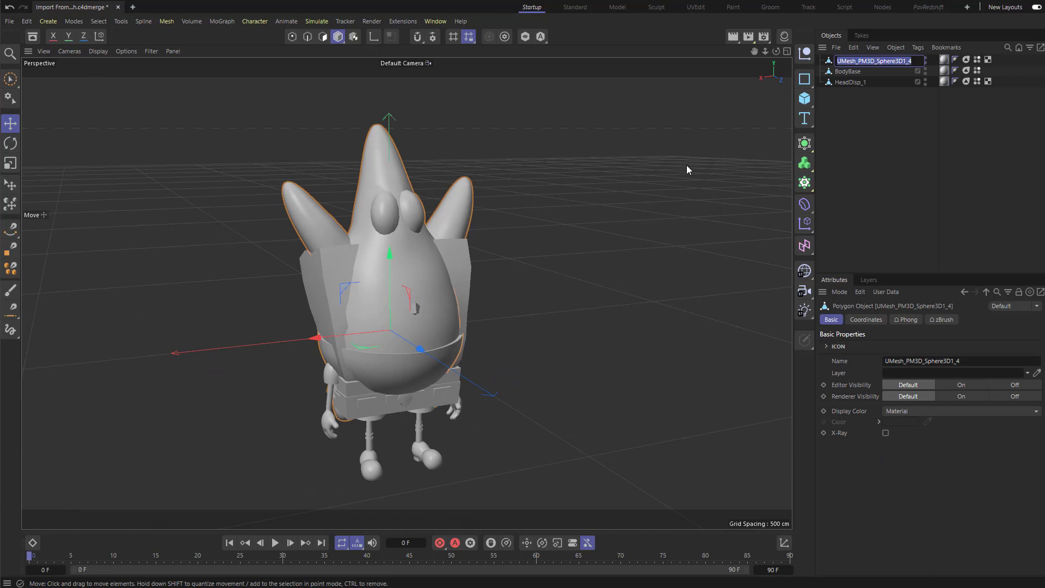
type("Pat")
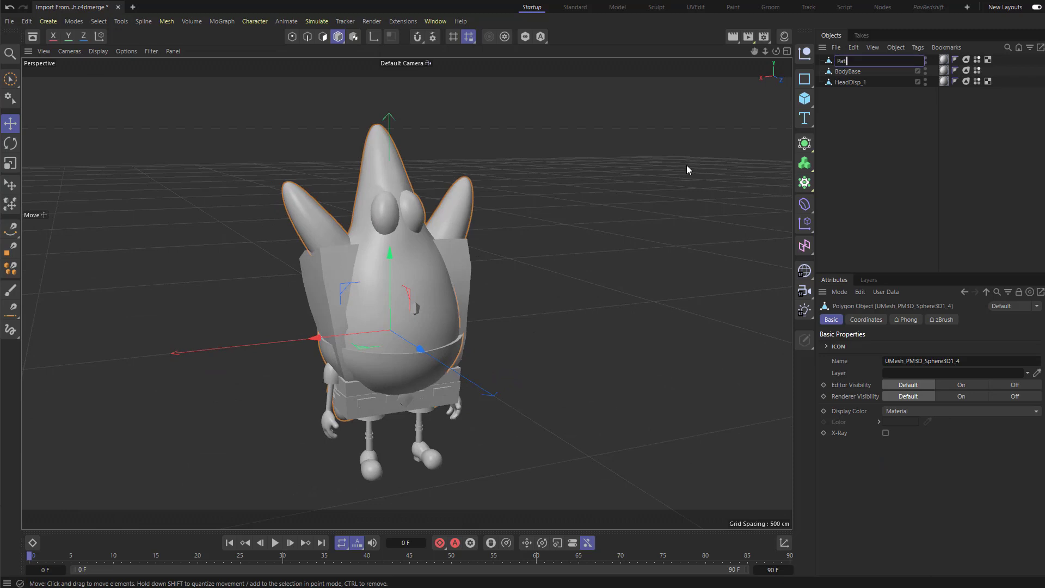
type("rick")
key("Return")
double_click(851, 83)
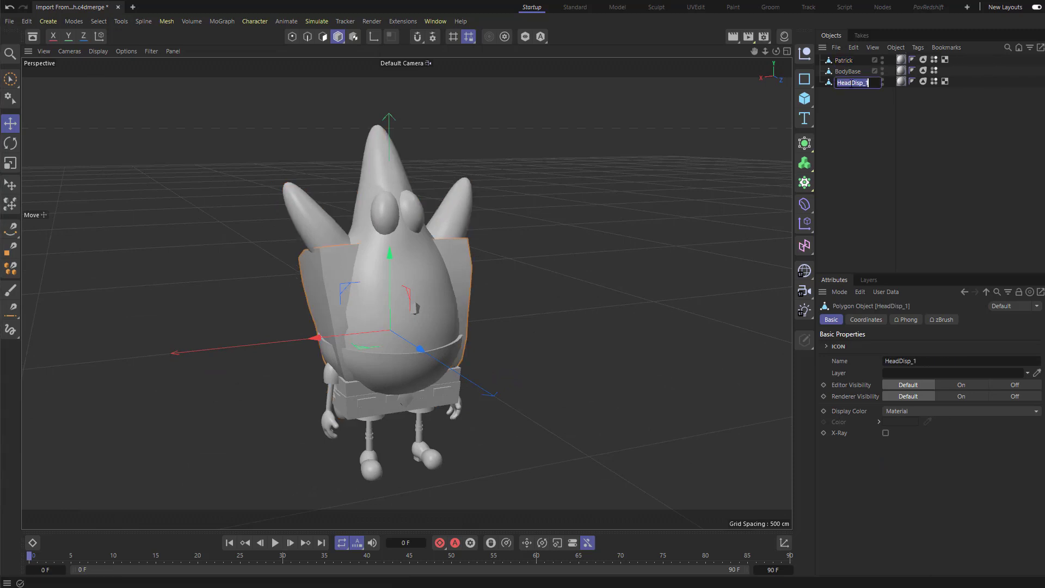
type("Head")
key("Return")
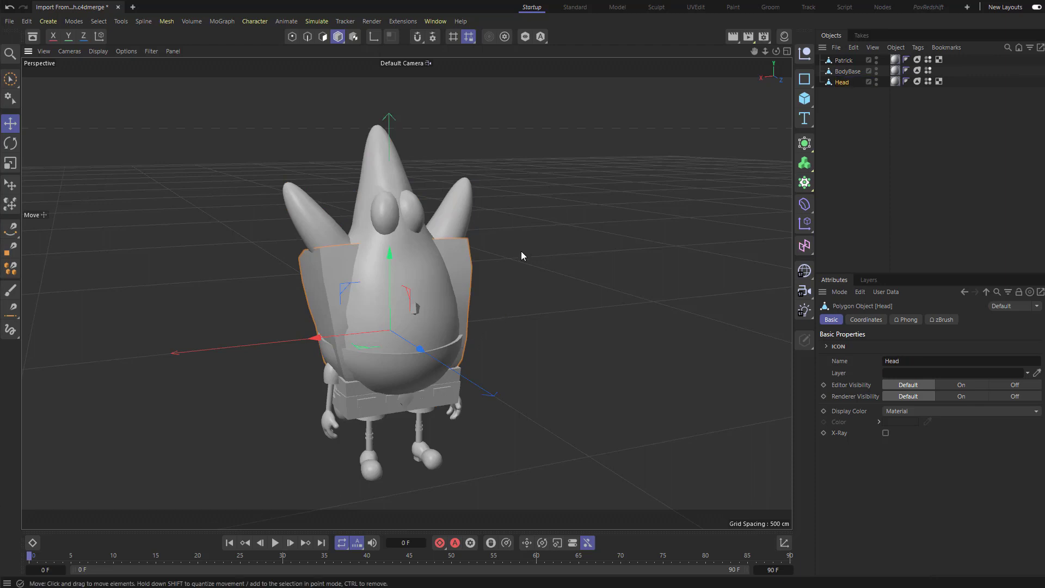
Step: Turn off the workplane grid in the viewport filter and hide Patrick from the viewport
left_click_drag(521, 251, 494, 253, "alt")
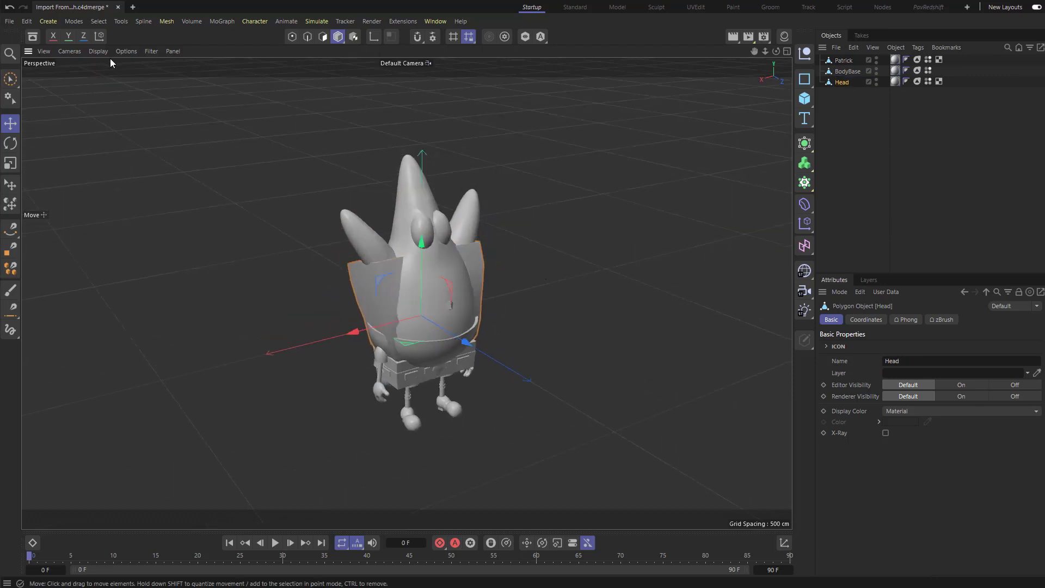
left_click(147, 51)
left_click(171, 134)
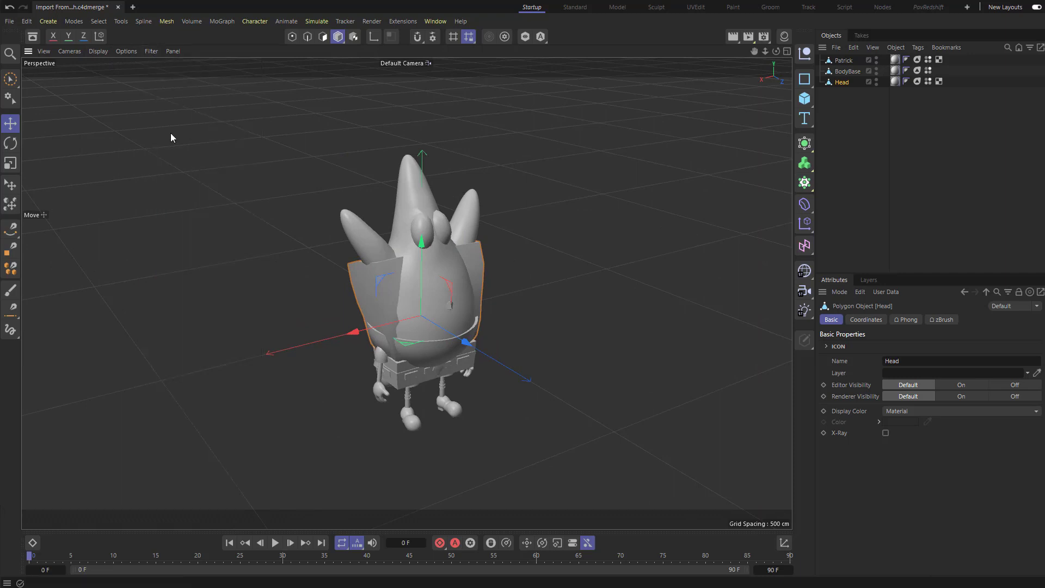
left_click(150, 52)
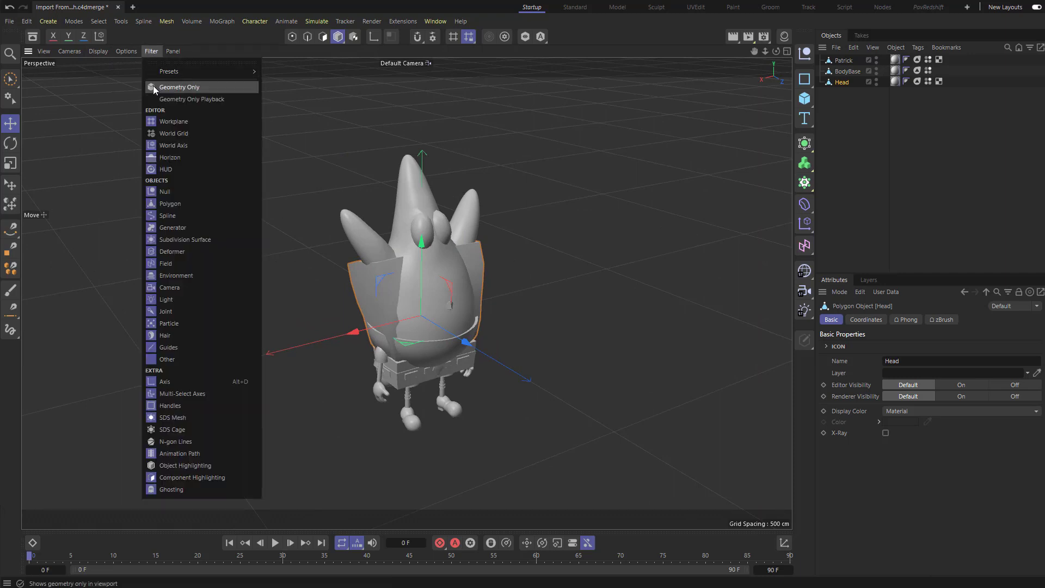
left_click(157, 122)
left_click_drag(443, 263, 433, 251, "alt")
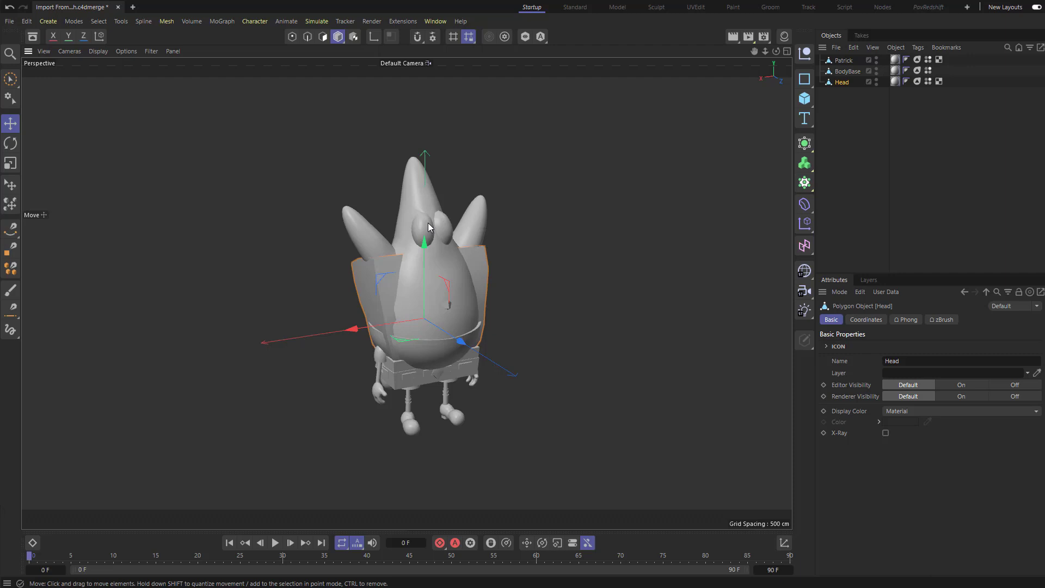
left_click(876, 60)
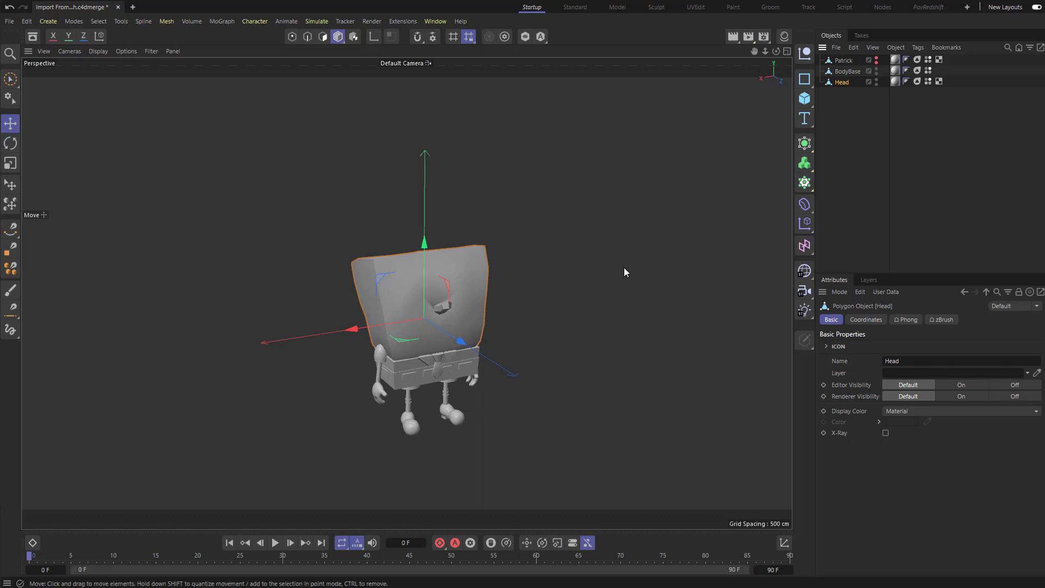
Step: Delete the material tags from all three objects
scroll(608, 263, "up", 5)
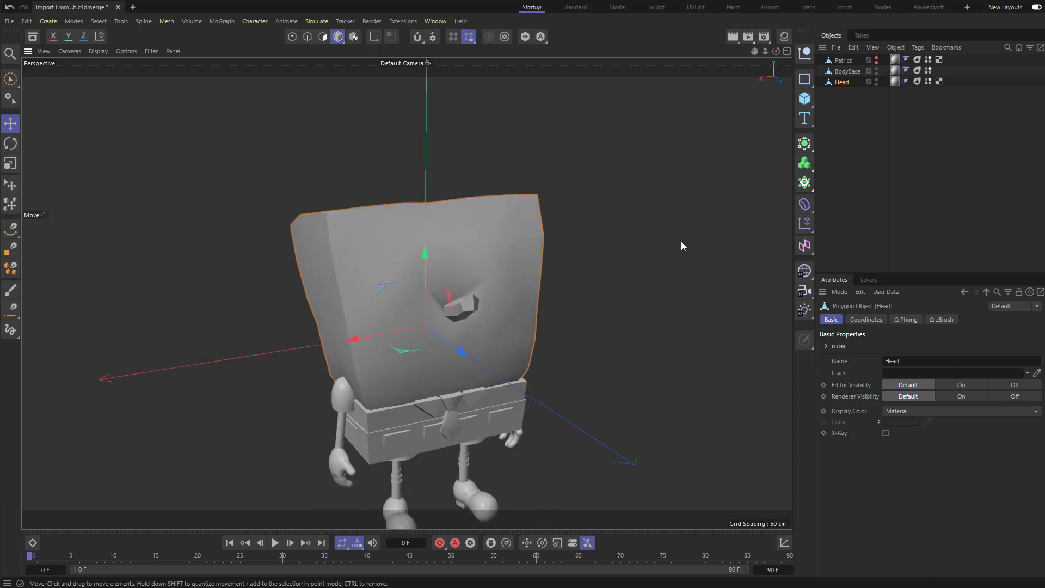
left_click(896, 82)
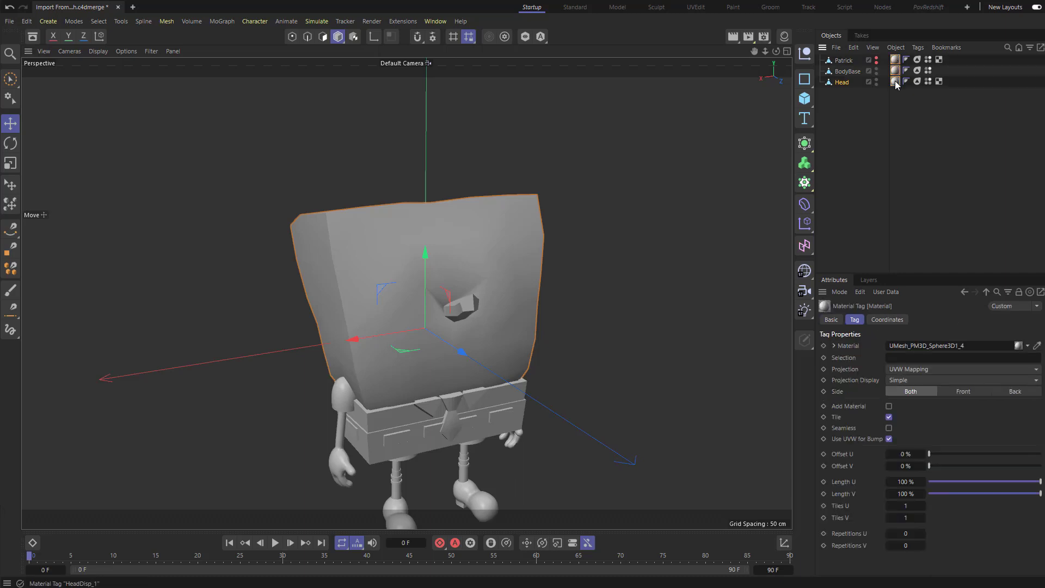
left_click_drag(893, 55, 898, 95)
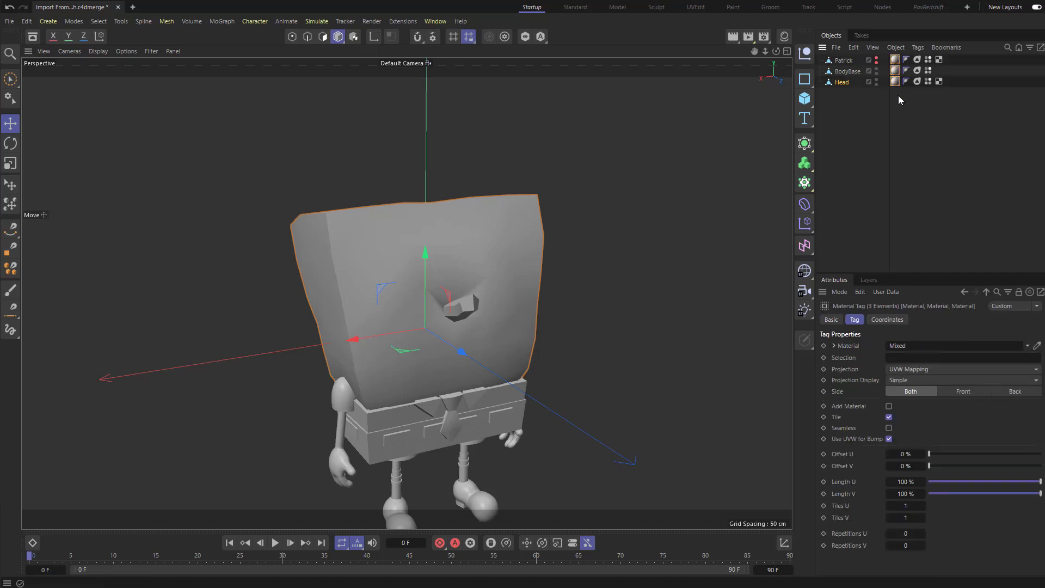
key("Delete")
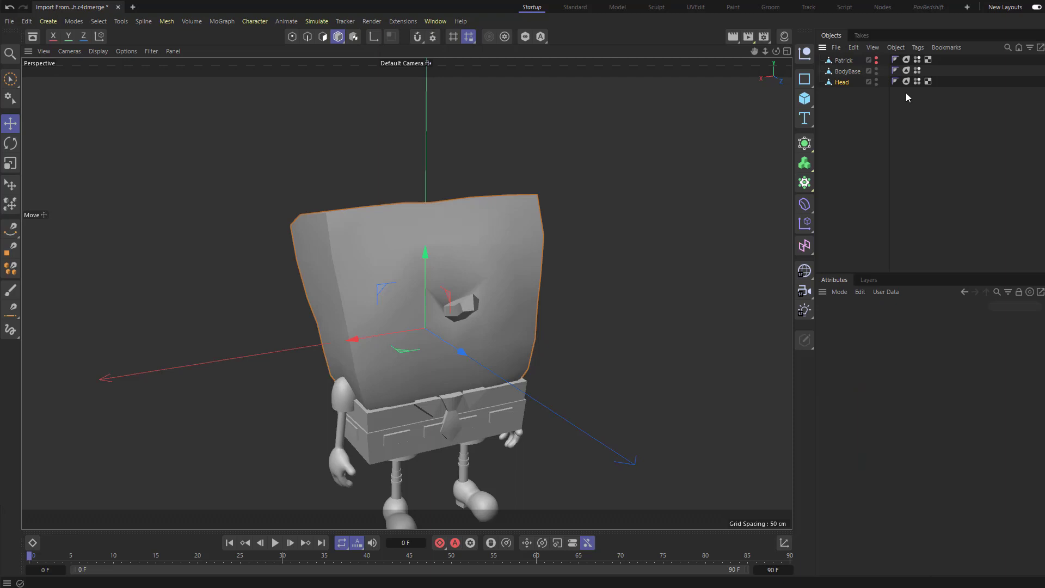
Step: Set the Head's Phong angle to 180° for smooth shading
left_click_drag(895, 58, 897, 83)
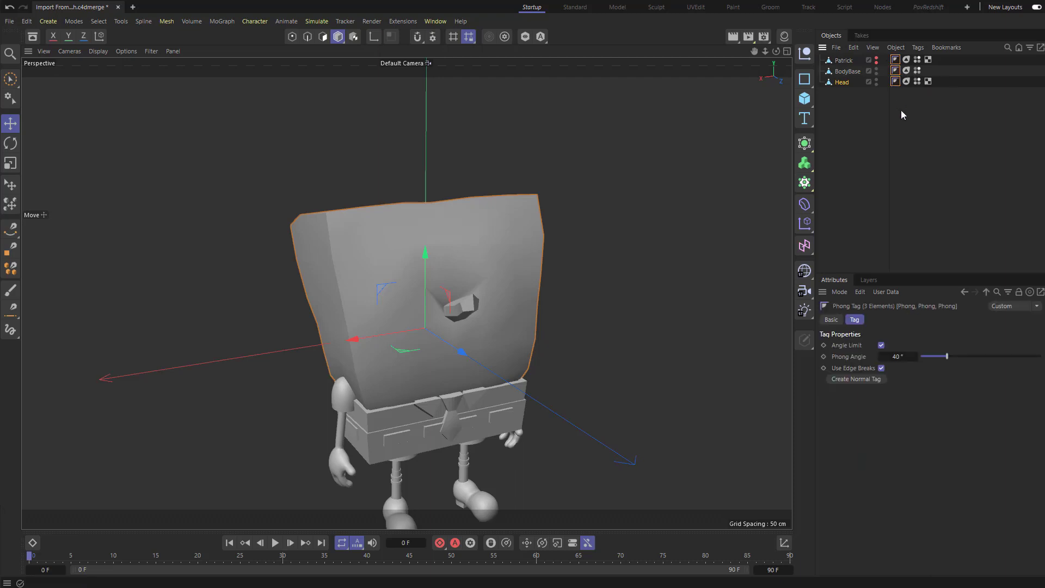
left_click(498, 232)
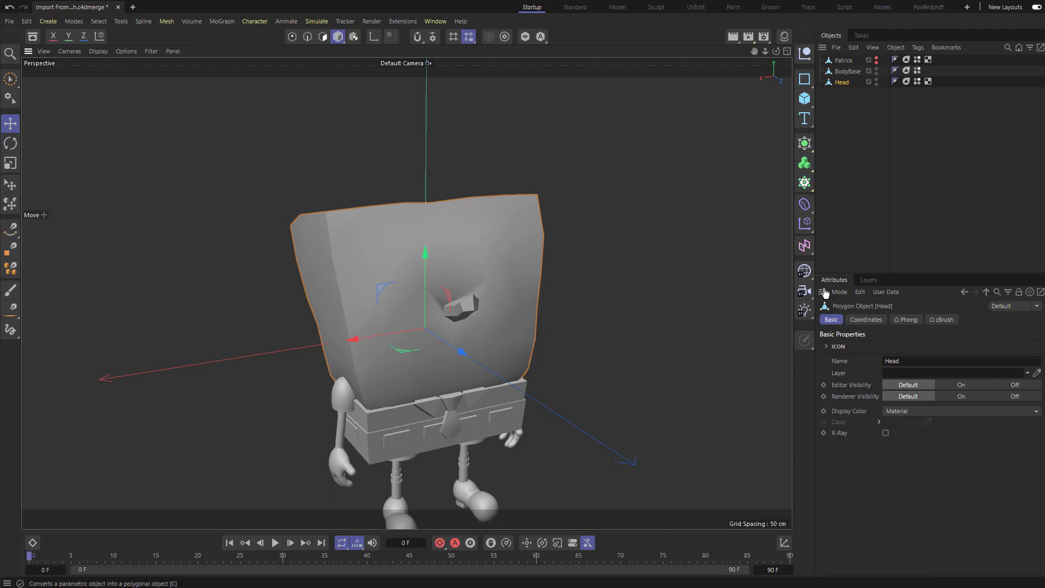
left_click(895, 81)
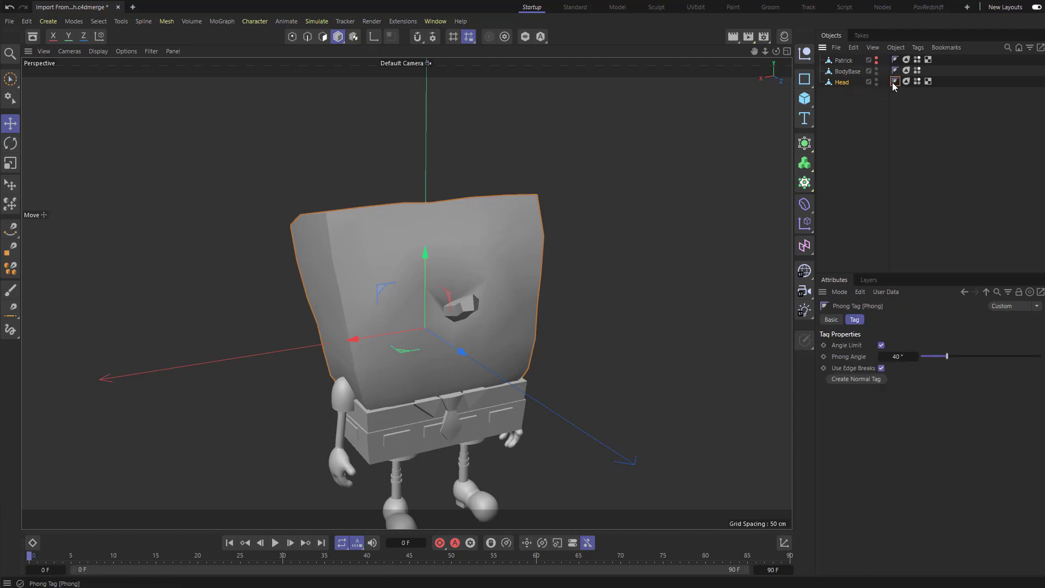
left_click_drag(943, 355, 1040, 356)
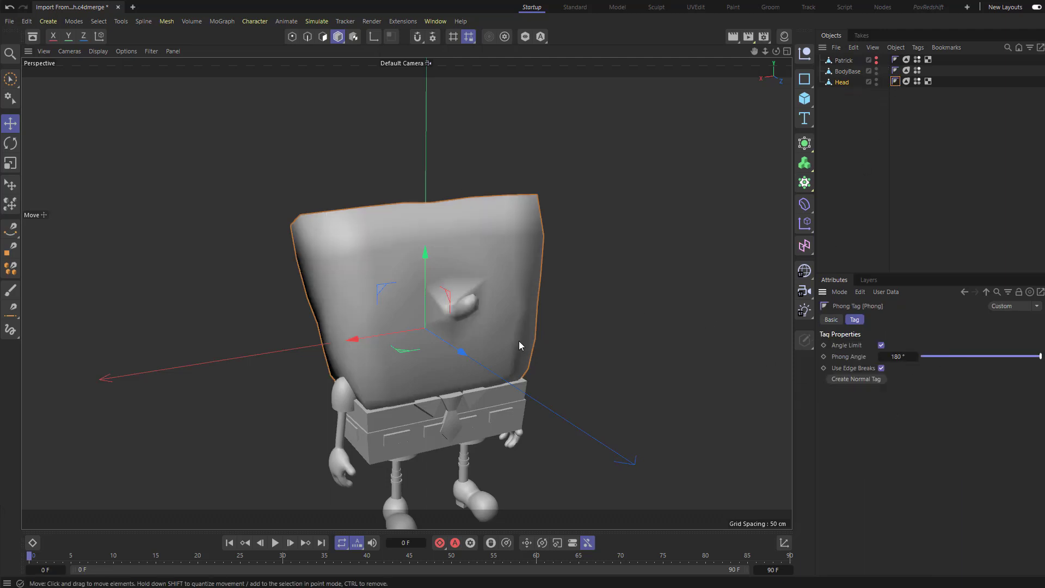
Step: Delete the polygon group tags and vertex colour tags from all three objects
left_click(907, 71)
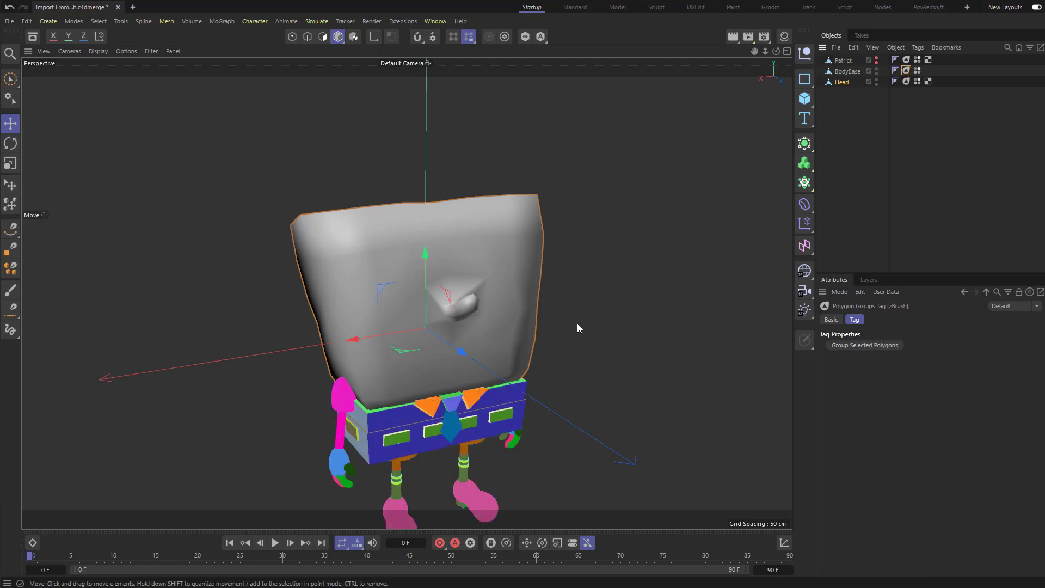
left_click_drag(577, 324, 580, 286, "alt")
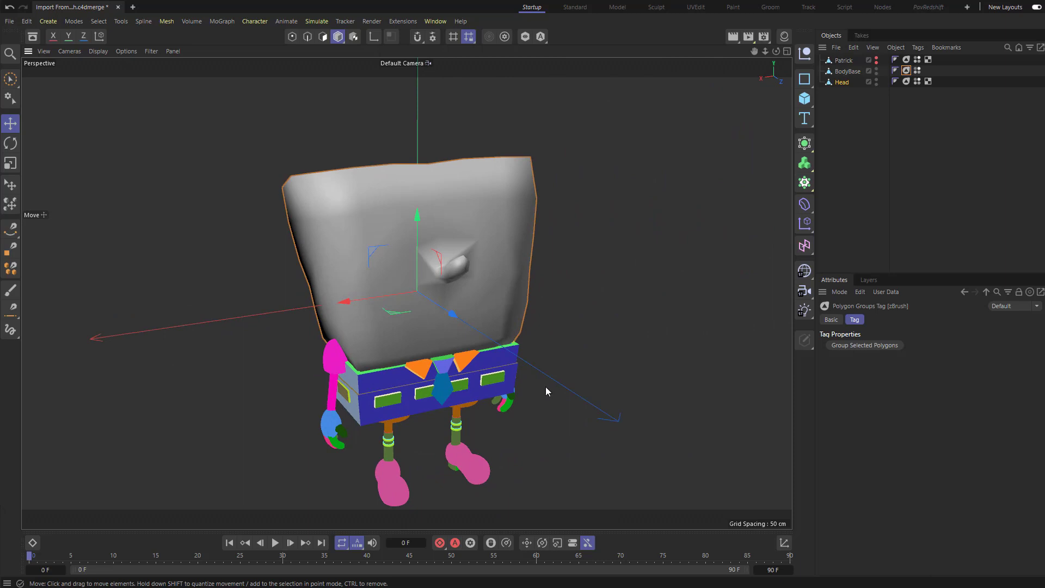
left_click(906, 82, "shift")
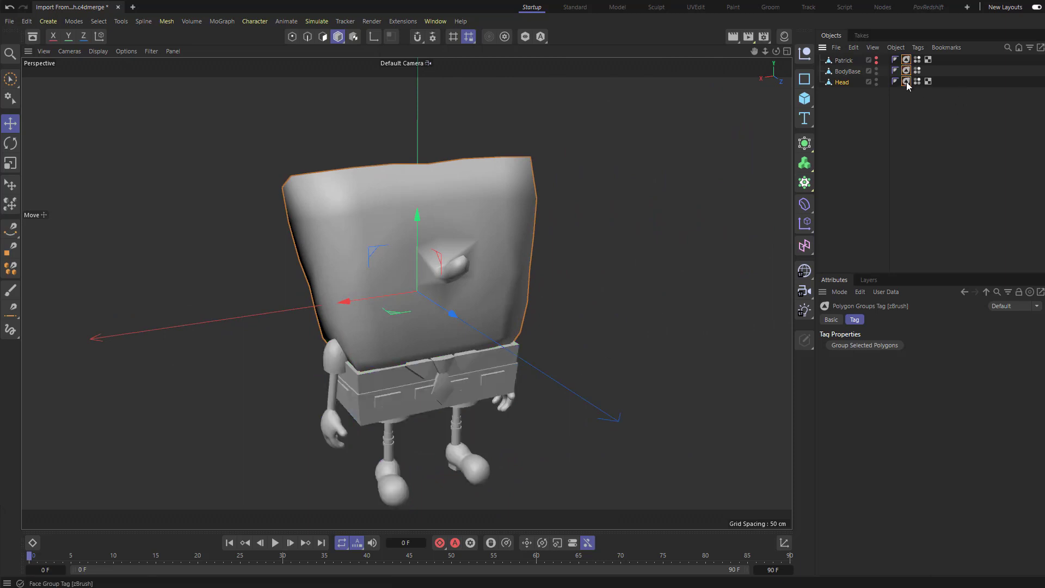
key("Delete")
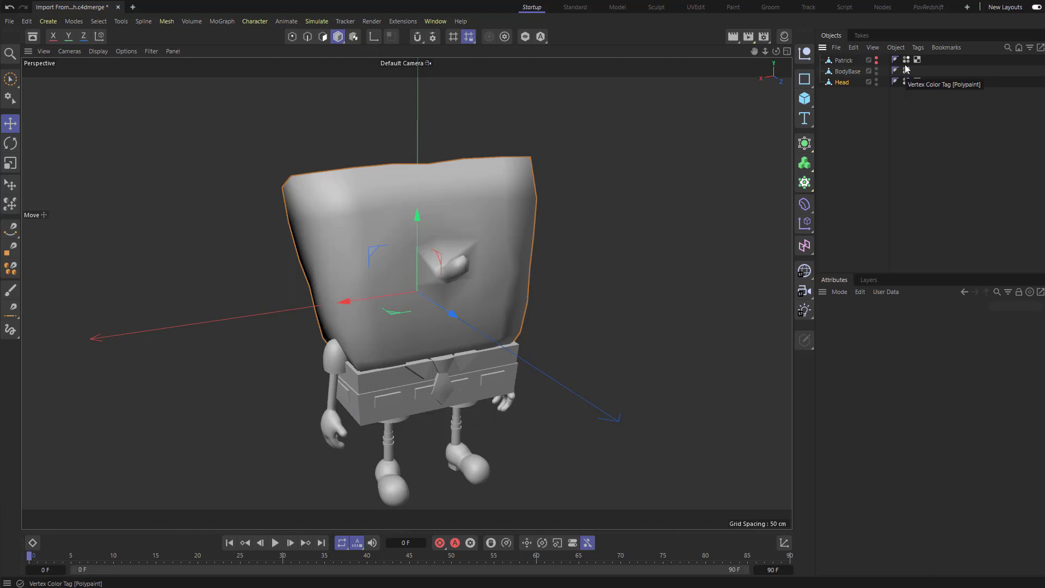
left_click(906, 60)
left_click(906, 84, "shift")
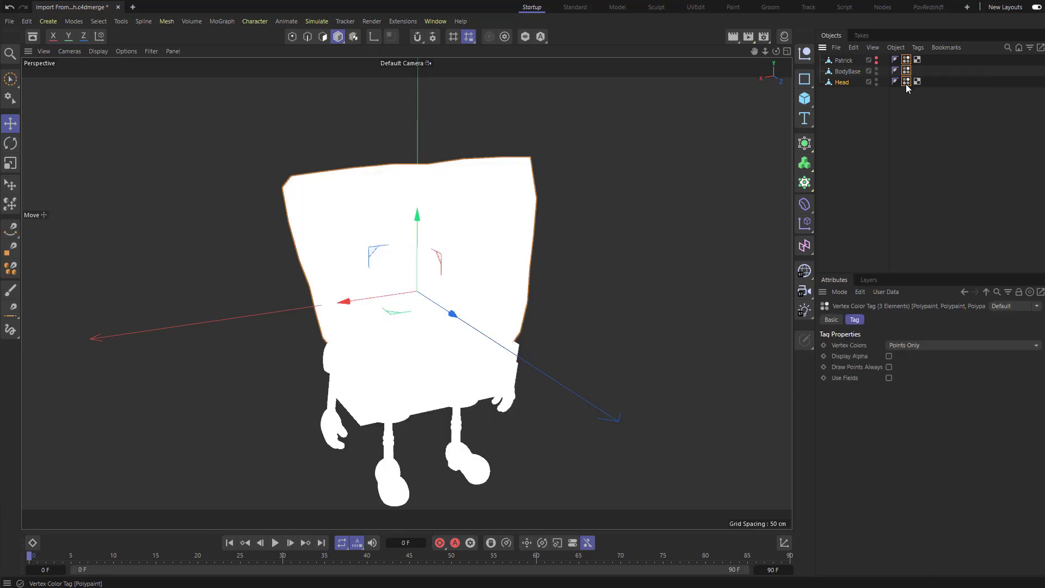
key("Delete")
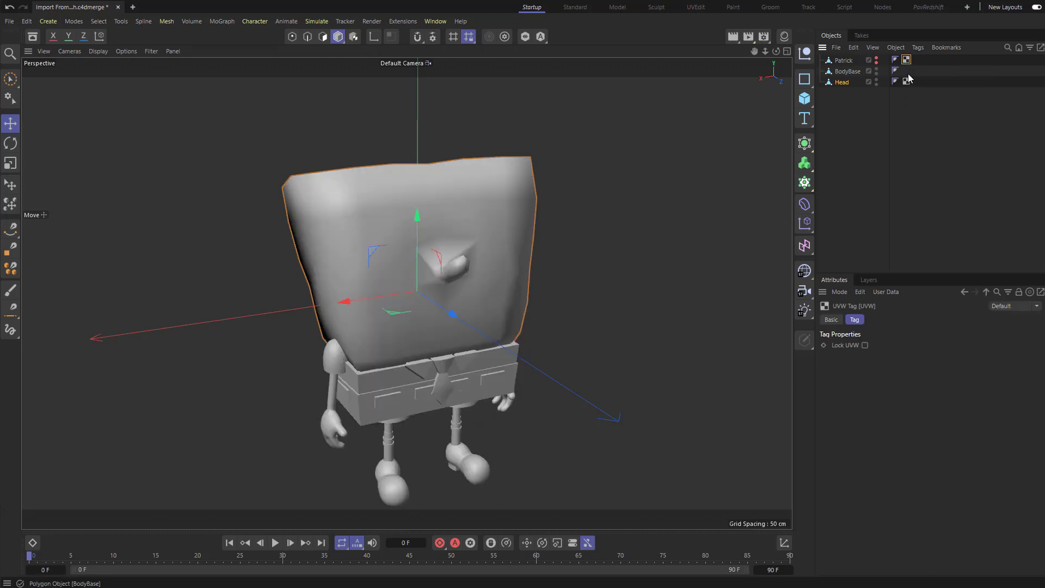
Step: Select the BodyBase object and frame it in the view
left_click(907, 81)
left_click(848, 71)
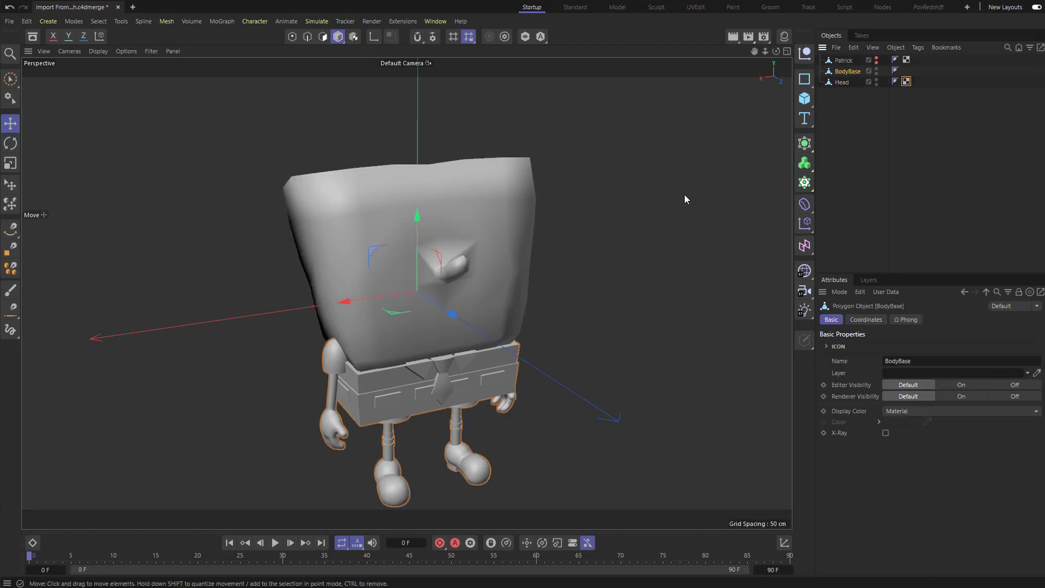
key("o")
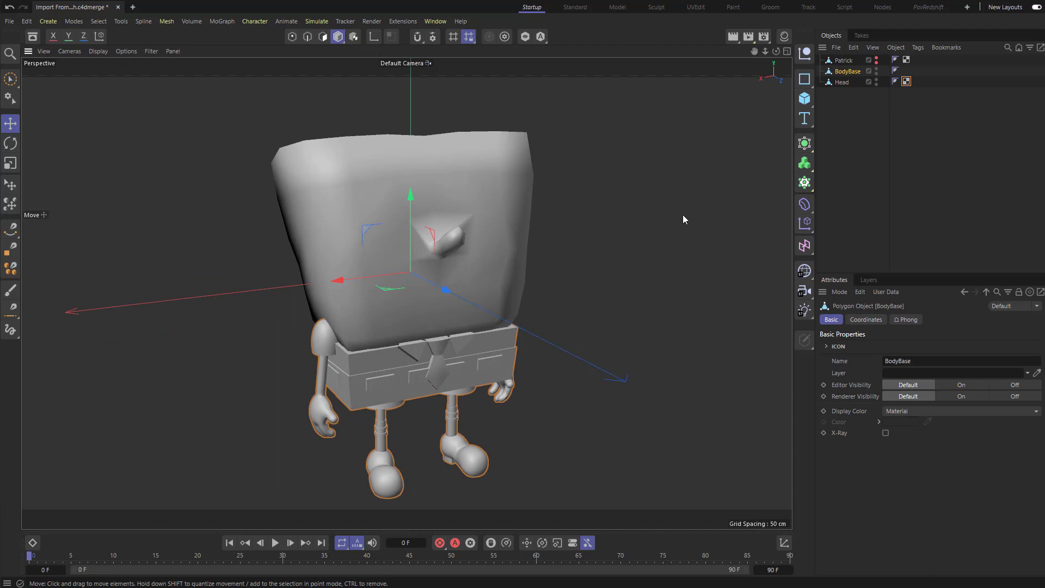
Step: Switch the renderer to Redshift and change output width from 1280 to 720
left_click(764, 36)
left_click(838, 54)
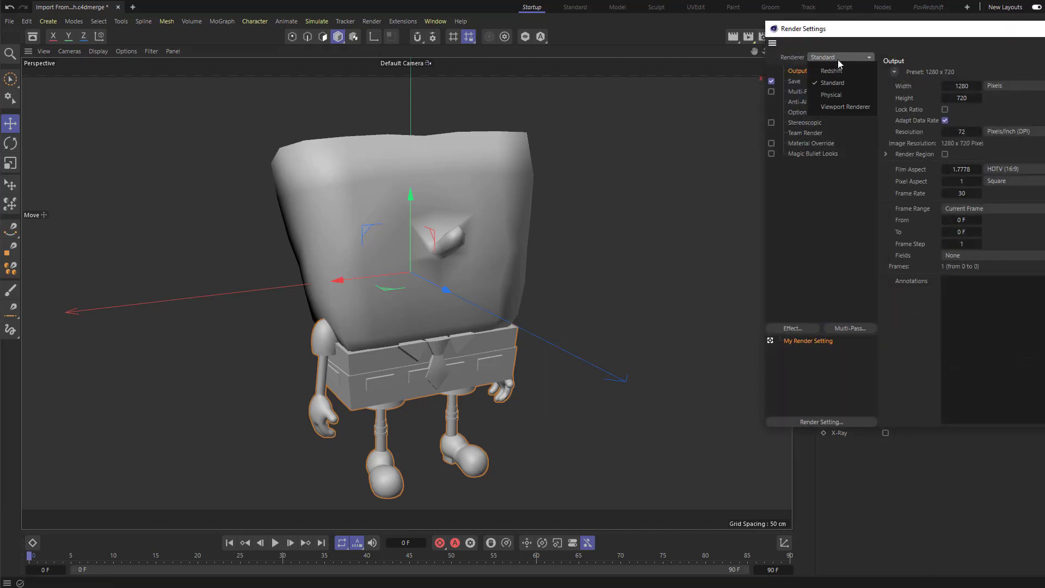
left_click(835, 70)
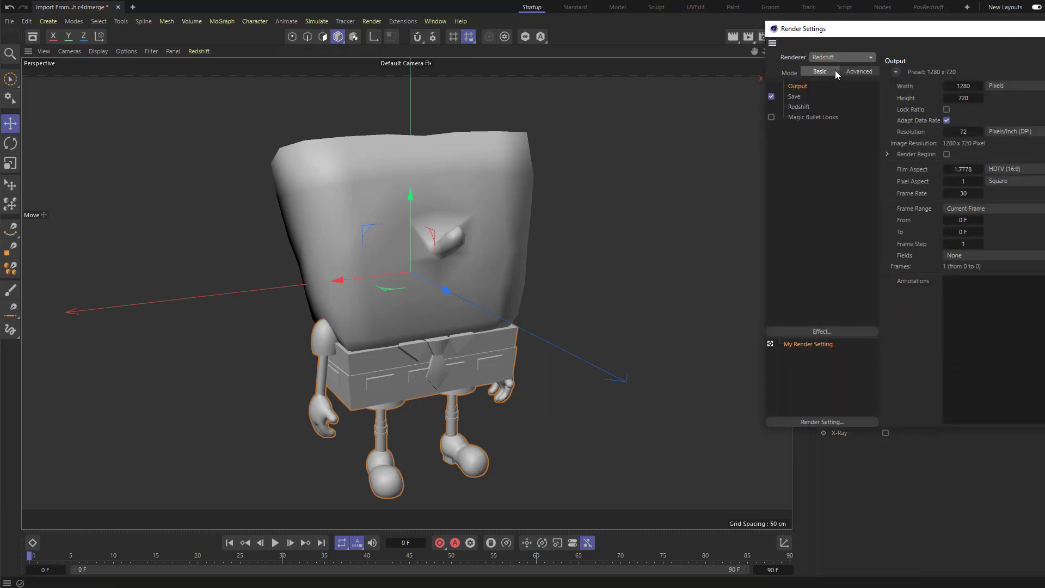
left_click(967, 87)
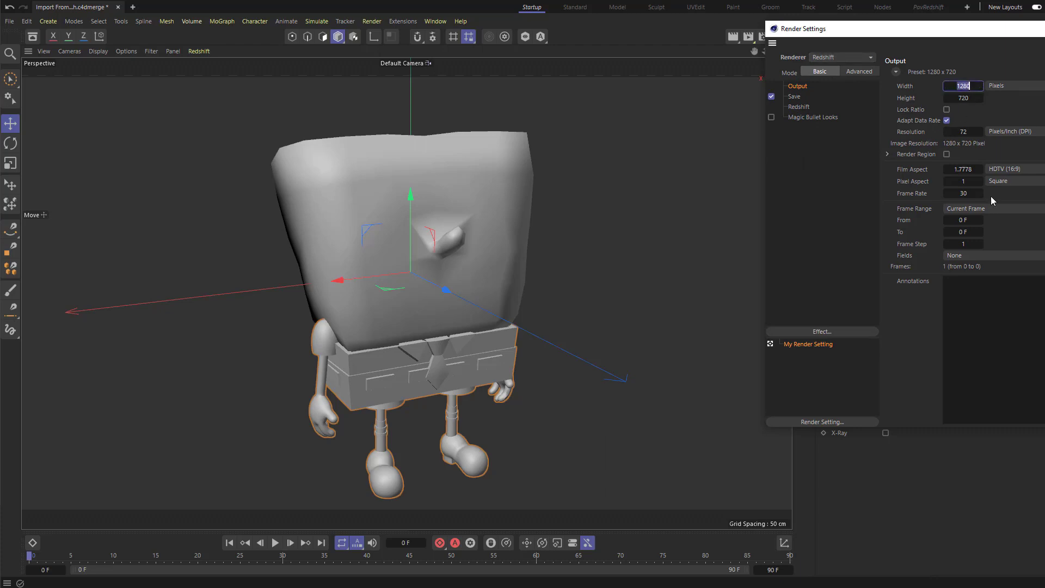
type("720")
key("Return")
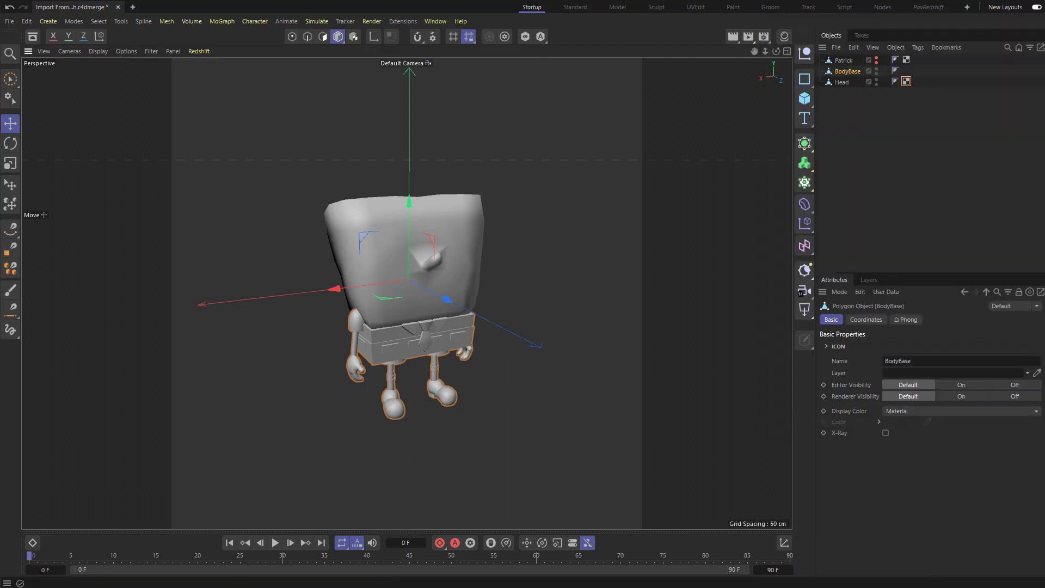
Step: Dock the Redshift RenderView beside the viewport and start a progressive render from a frontal view
left_click(434, 20)
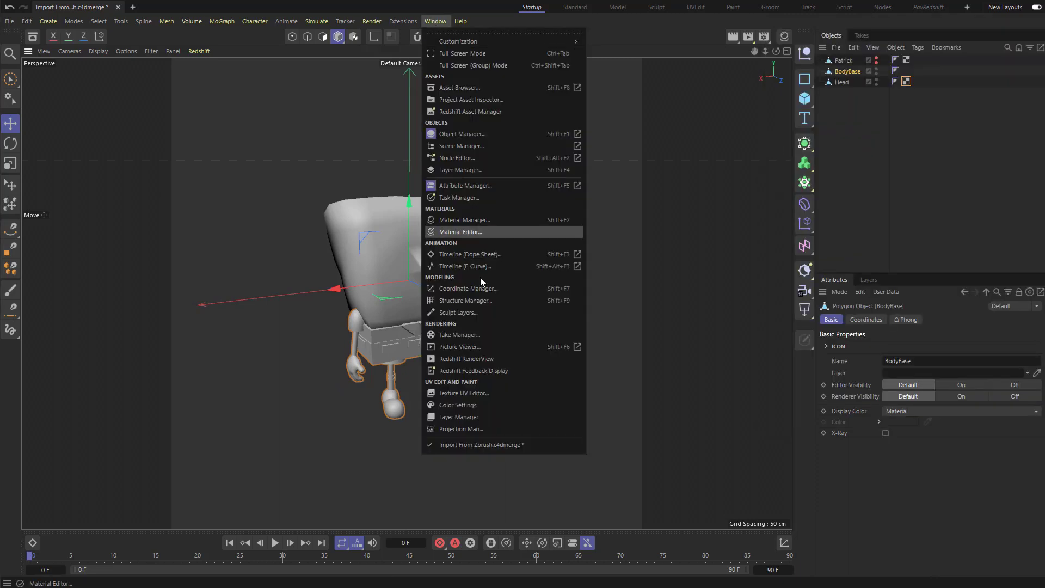
left_click(467, 359)
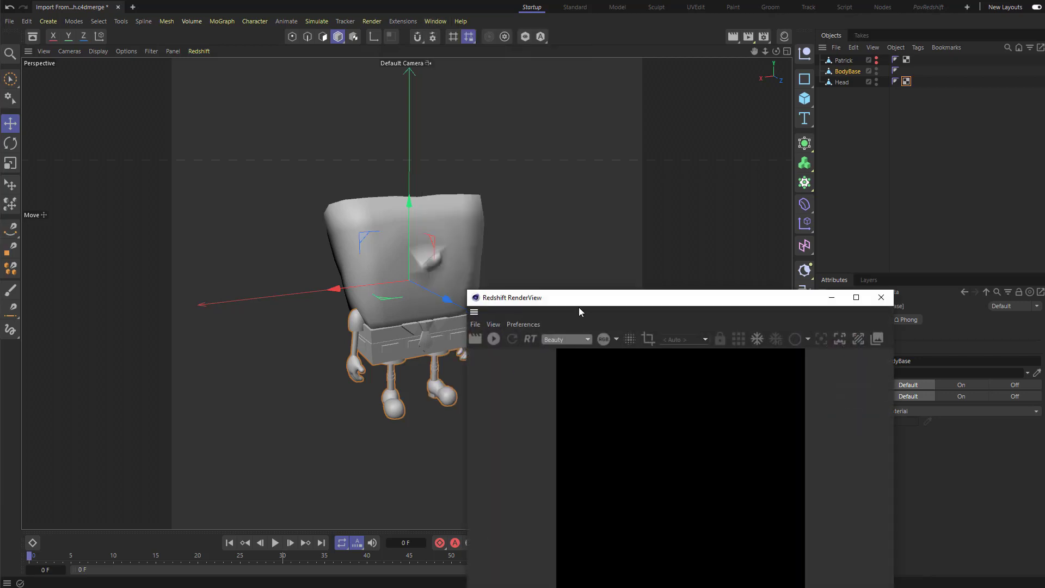
left_click_drag(579, 305, 530, 272)
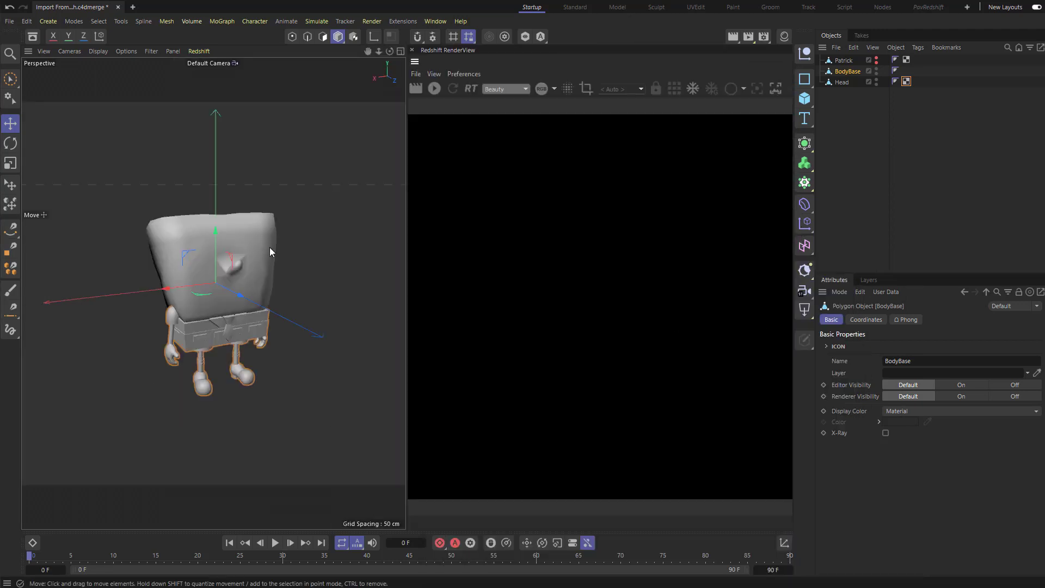
left_click_drag(269, 247, 293, 253, "alt")
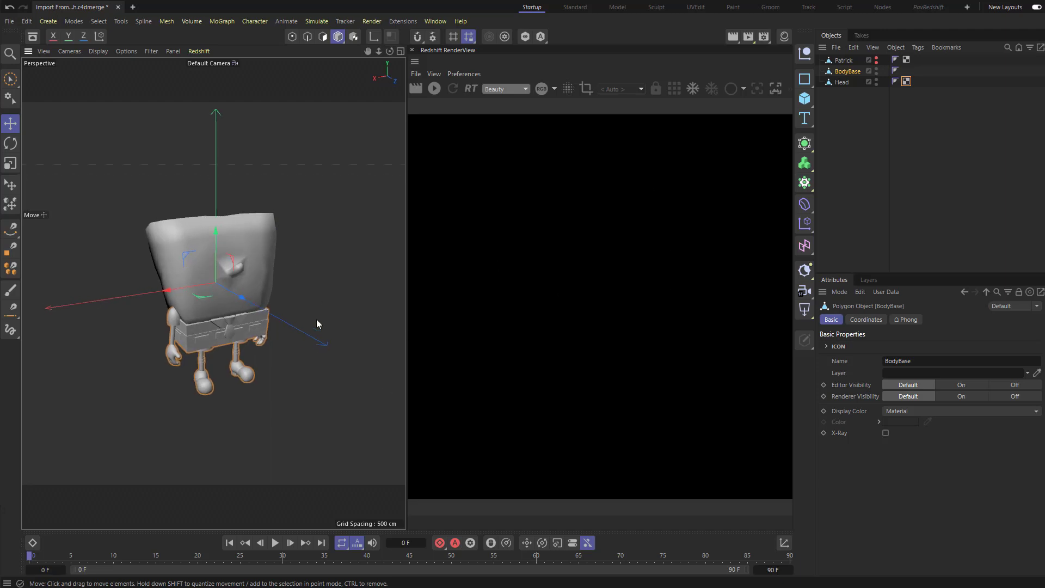
left_click(434, 88)
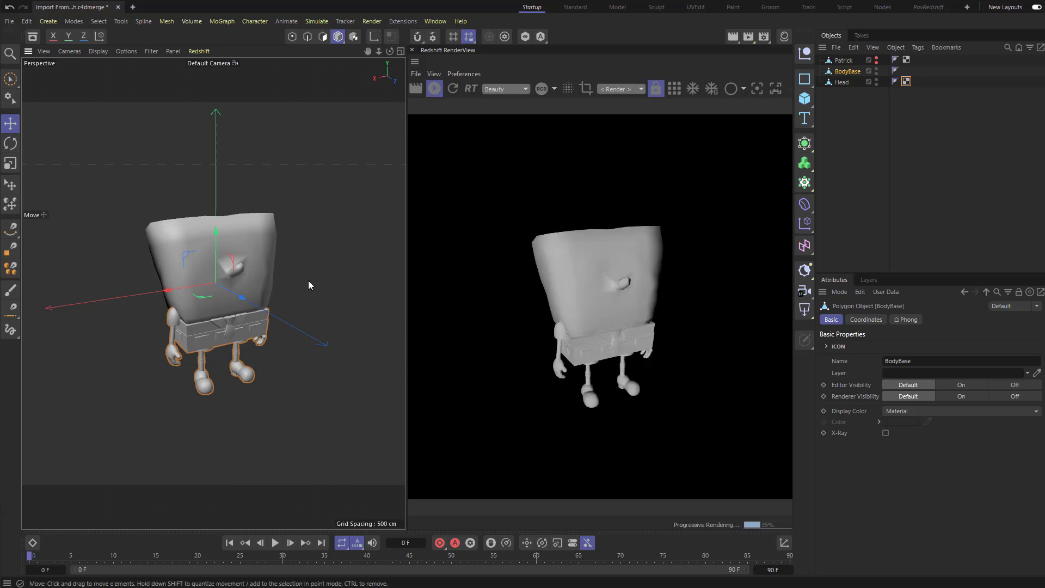
scroll(309, 237, "up", 3)
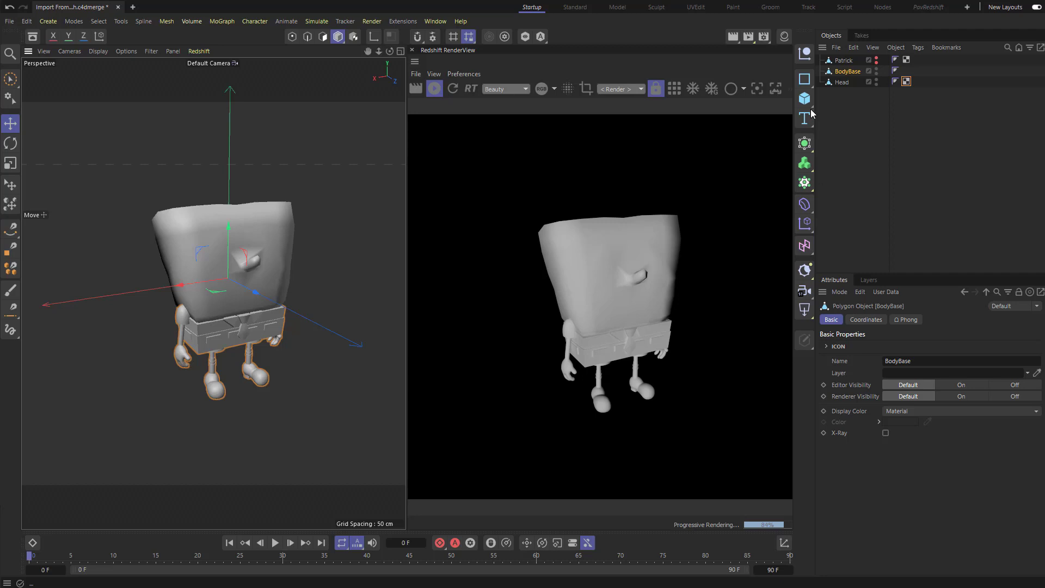
Step: Confirm in Render Settings that Redshift remains the renderer
left_click(764, 36)
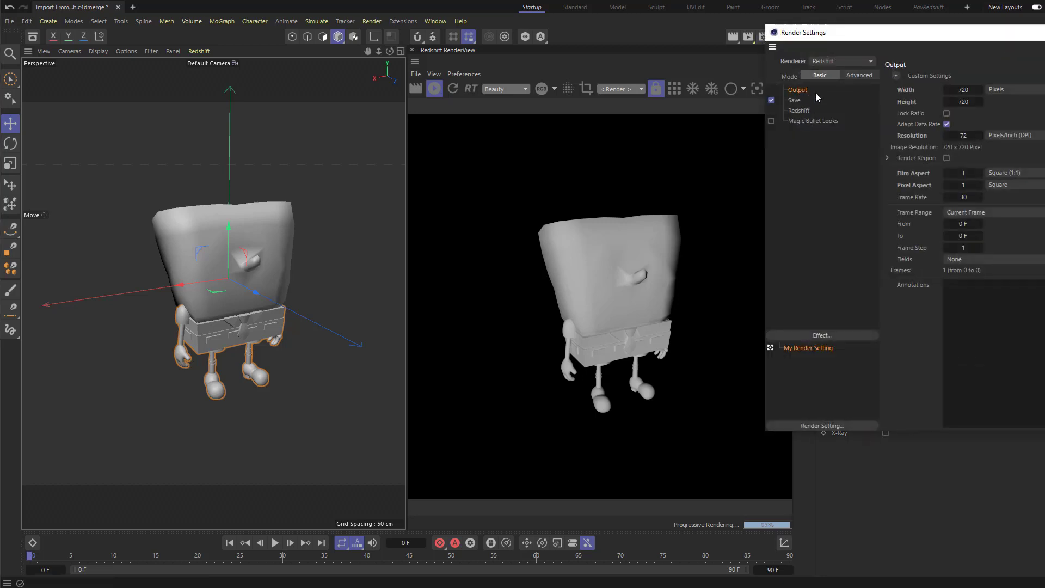
left_click(843, 62)
left_click(844, 62)
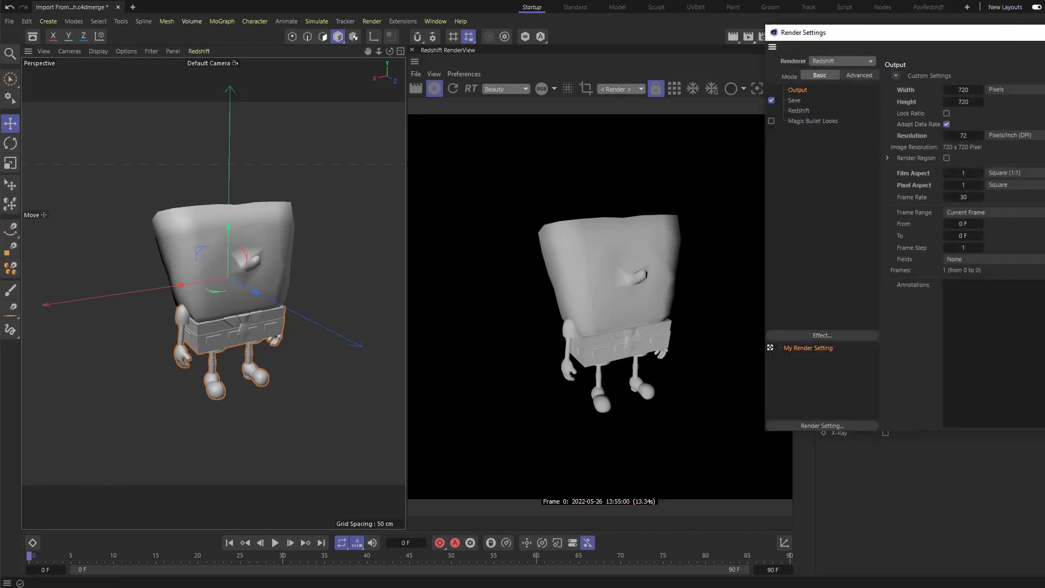
left_click(1036, 33)
Step: Set the node space to Redshift
left_click(372, 21)
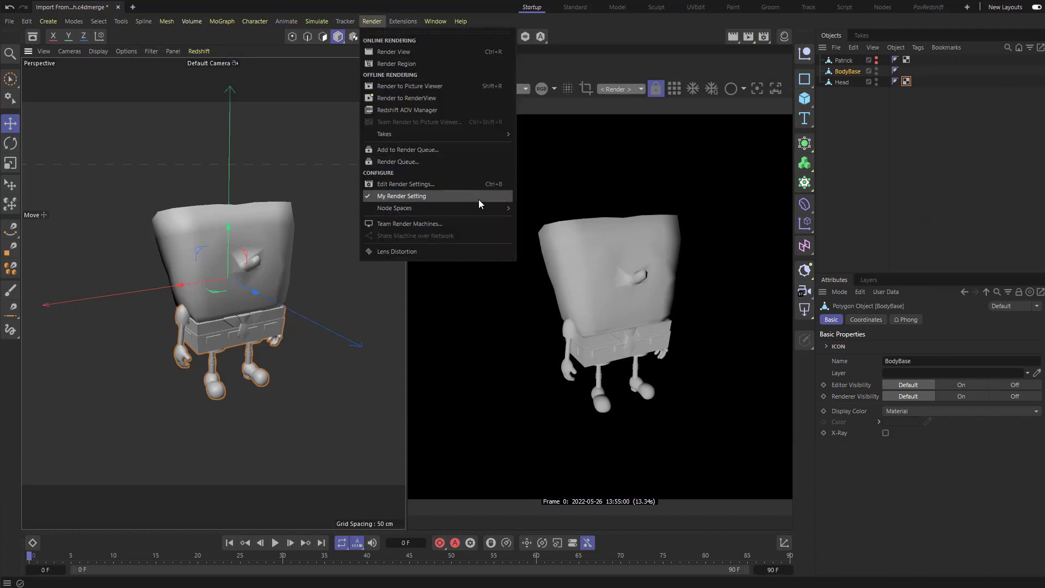
mouse_move(473, 208)
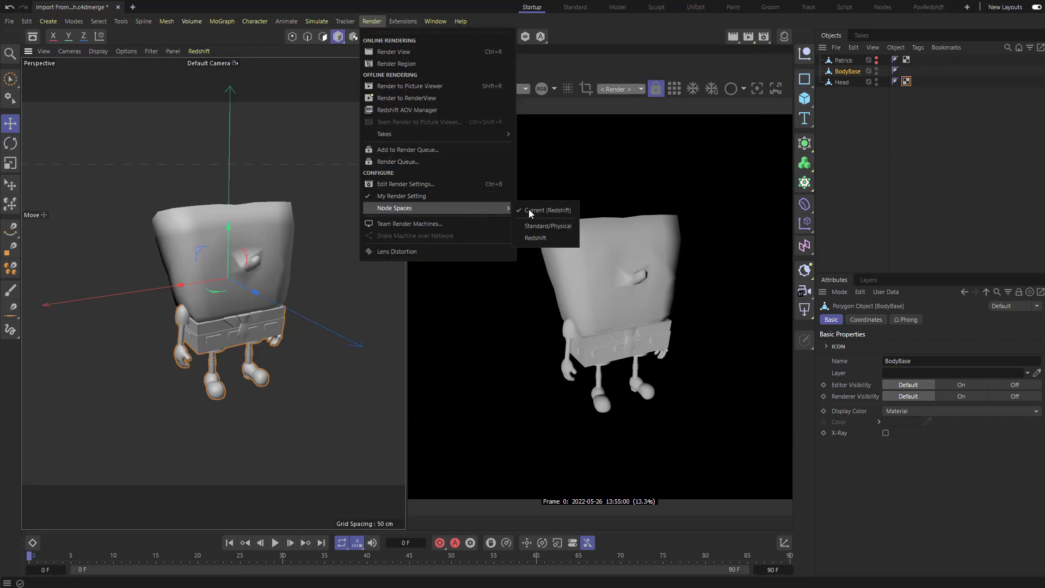
left_click(536, 239)
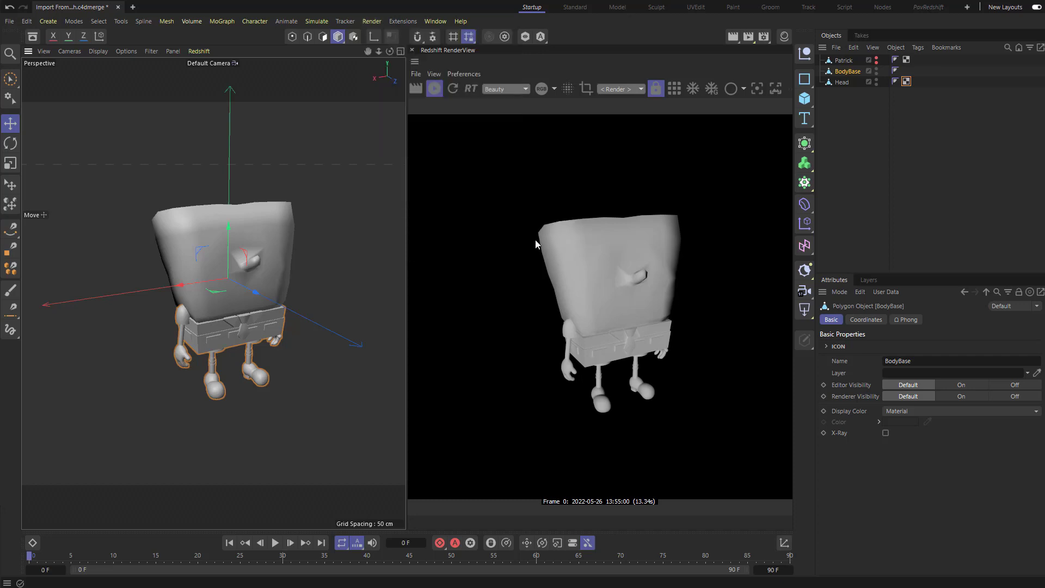
Step: Browse the Redshift light types and Create menu, then dismiss it
left_click(809, 317)
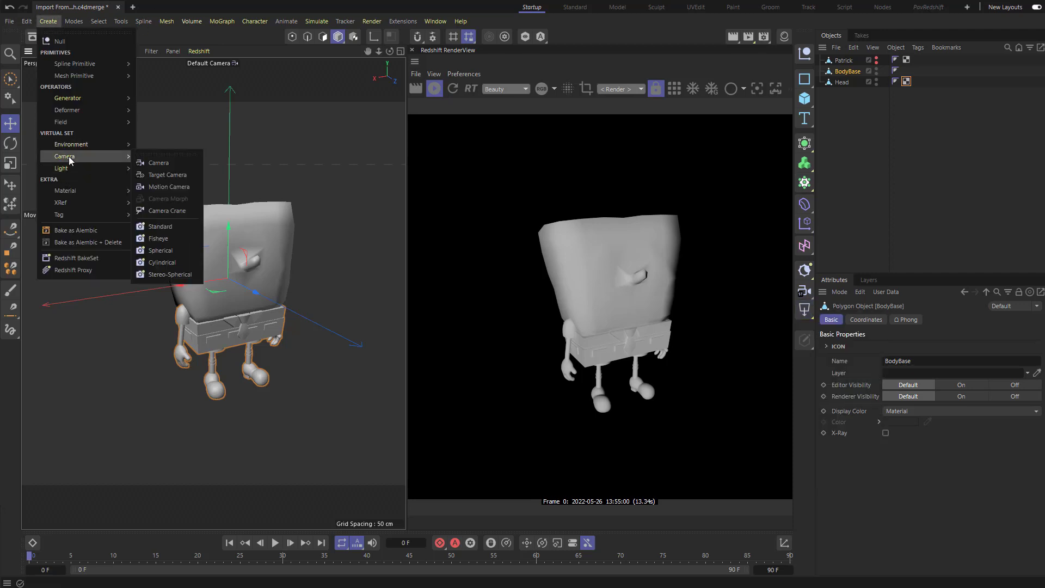
mouse_move(71, 97)
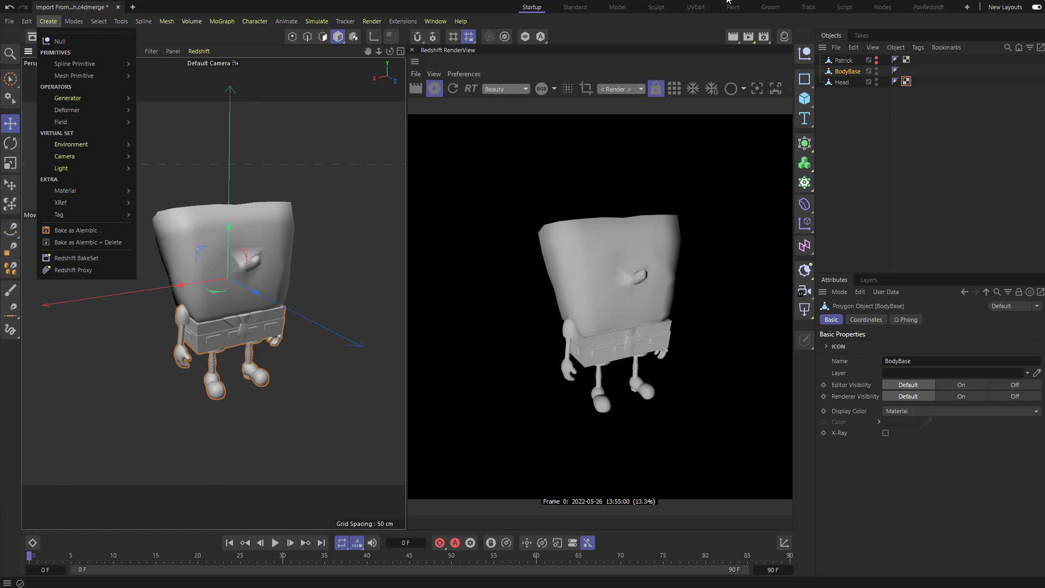
key("Escape")
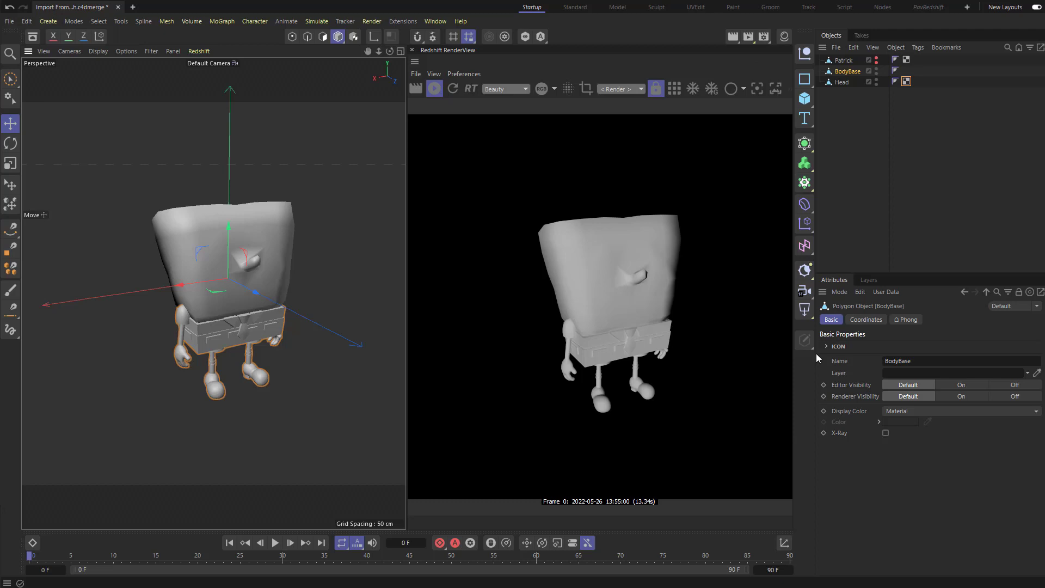
Step: Add an RS Dome Light textured with the SoftboxStudio HDR found by searching 'hdr soft'
left_click(805, 312)
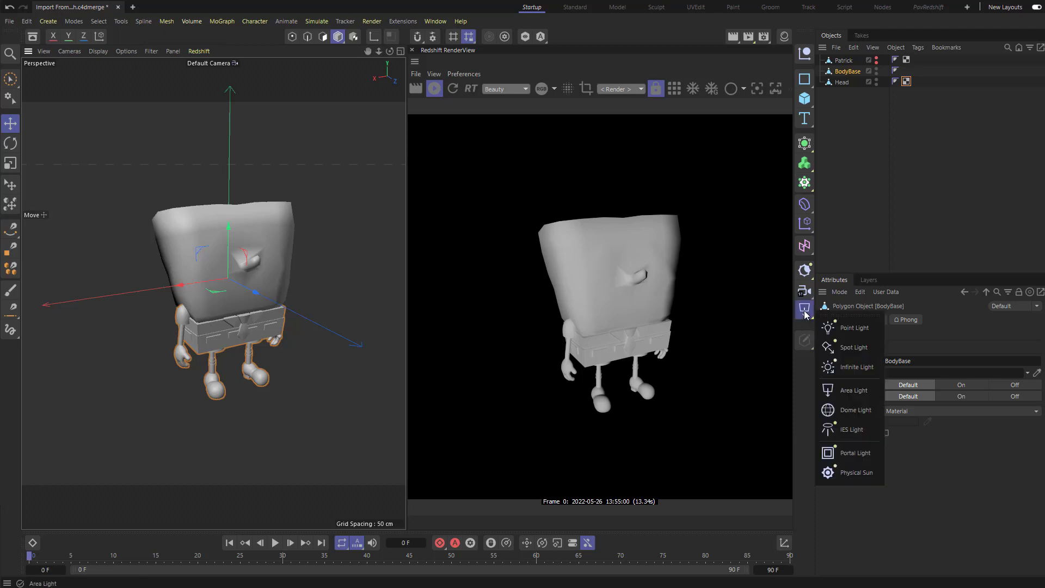
left_click(850, 410)
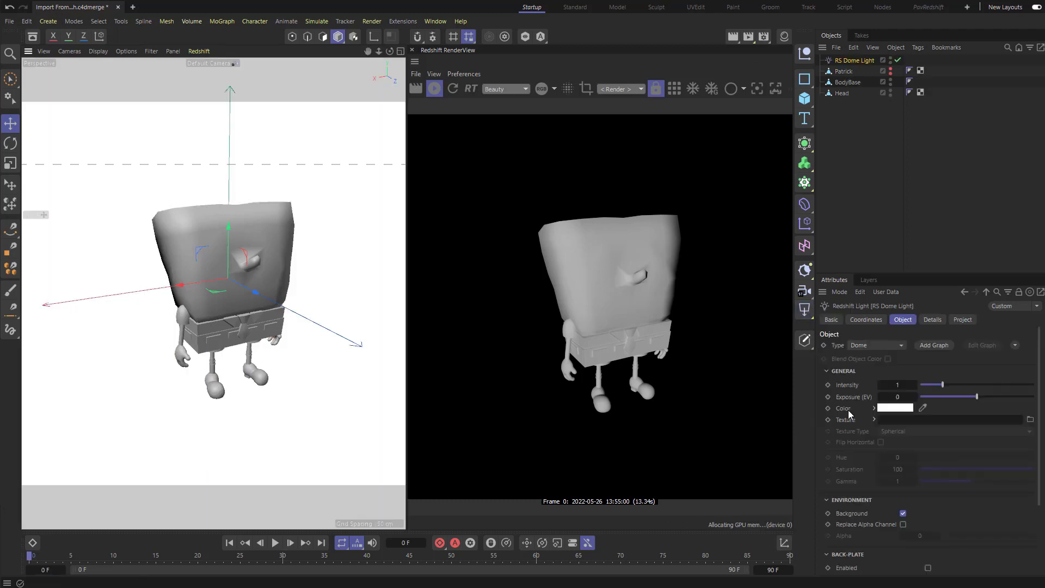
left_click(33, 36)
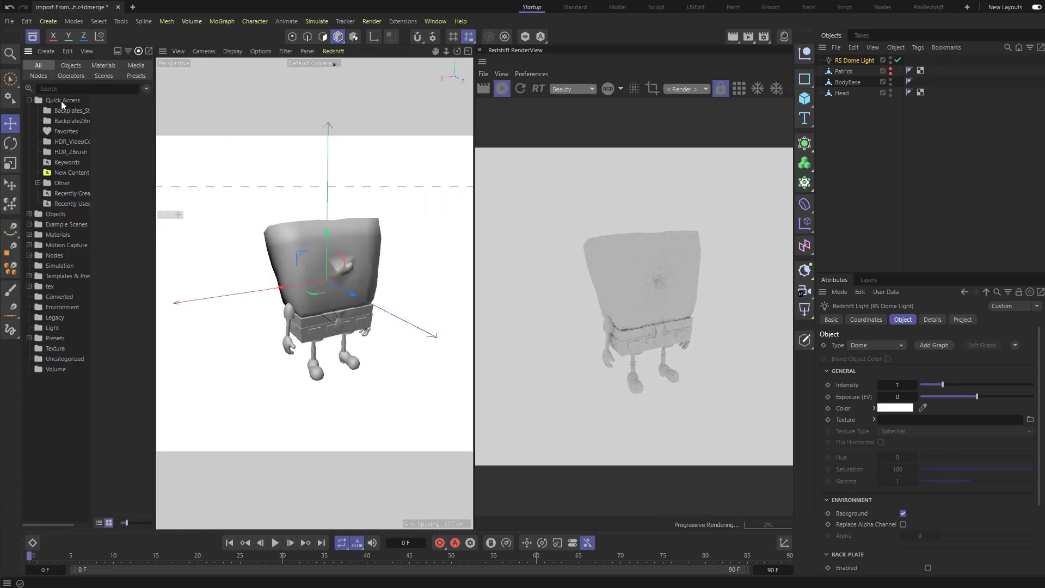
left_click(89, 89)
type("hdr")
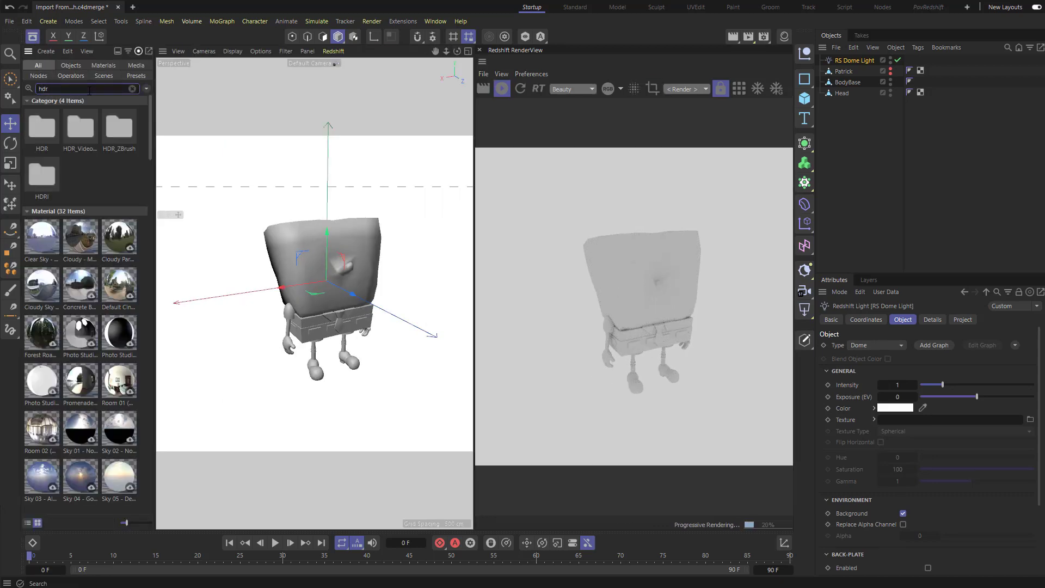
type(" soft")
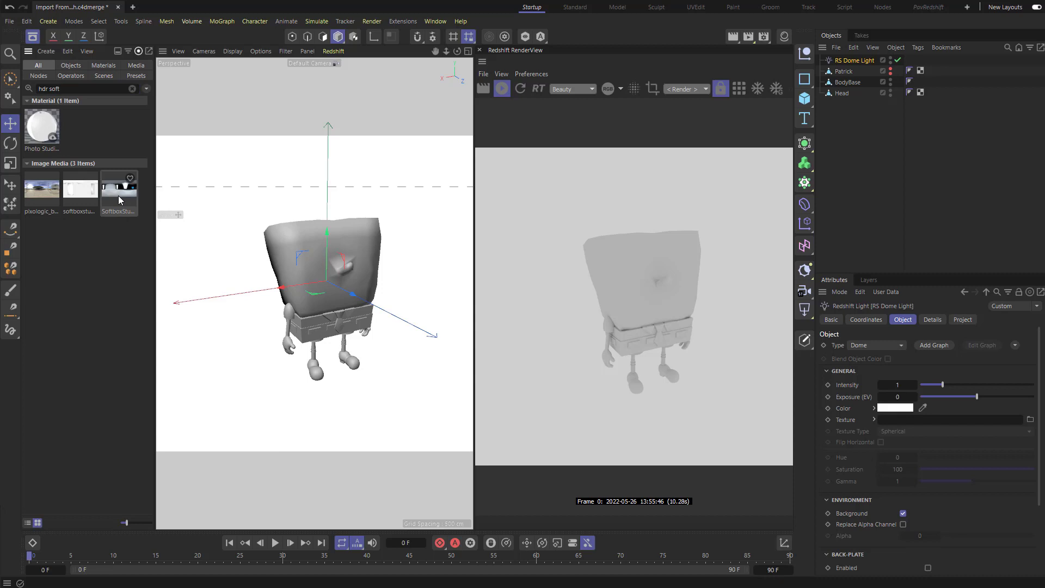
left_click_drag(119, 199, 905, 425)
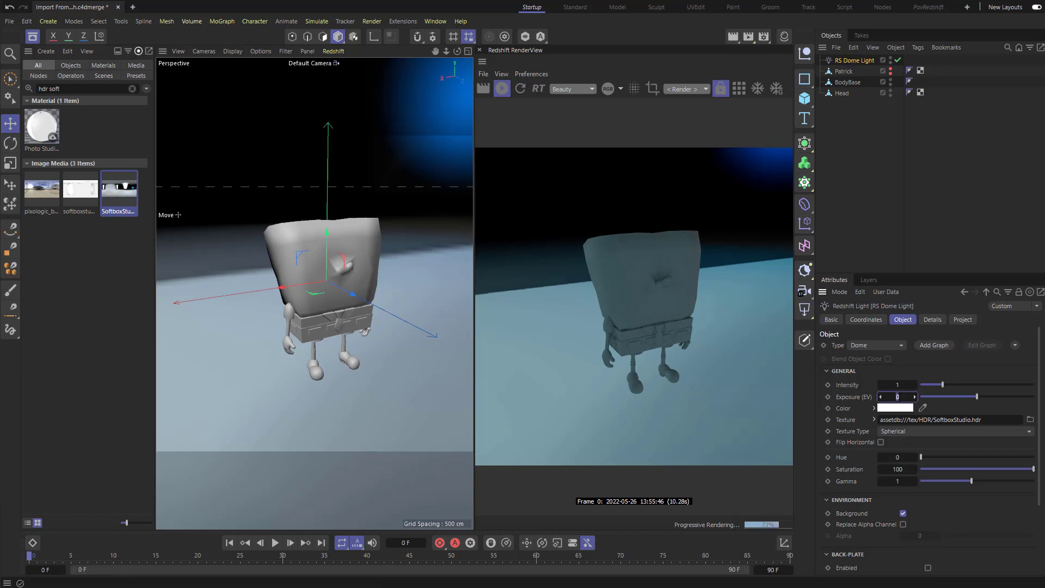
Step: Set the dome light exposure to 1 and rotate its heading to about 203°
type("1")
key("Return")
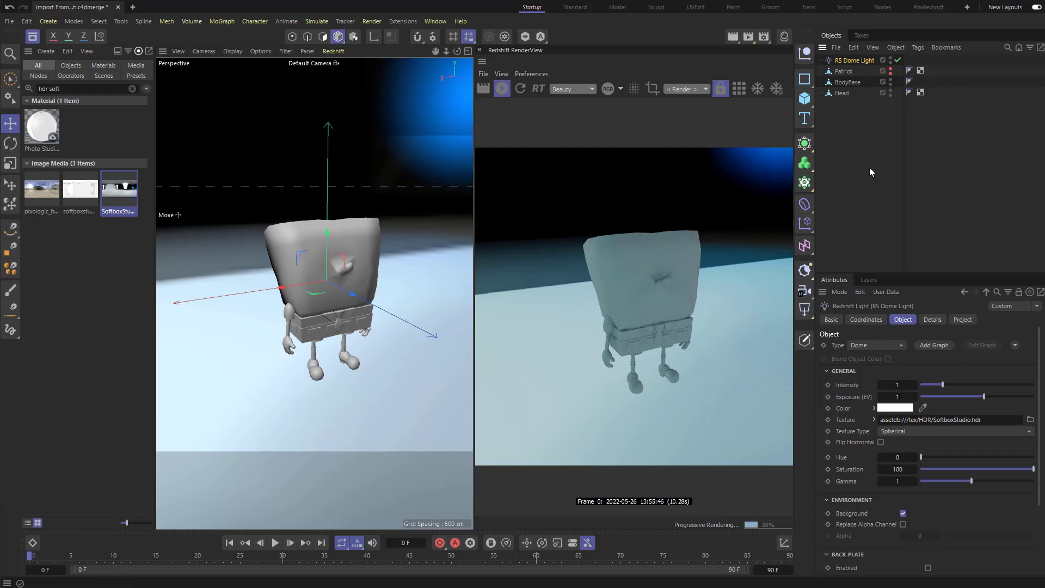
left_click(866, 320)
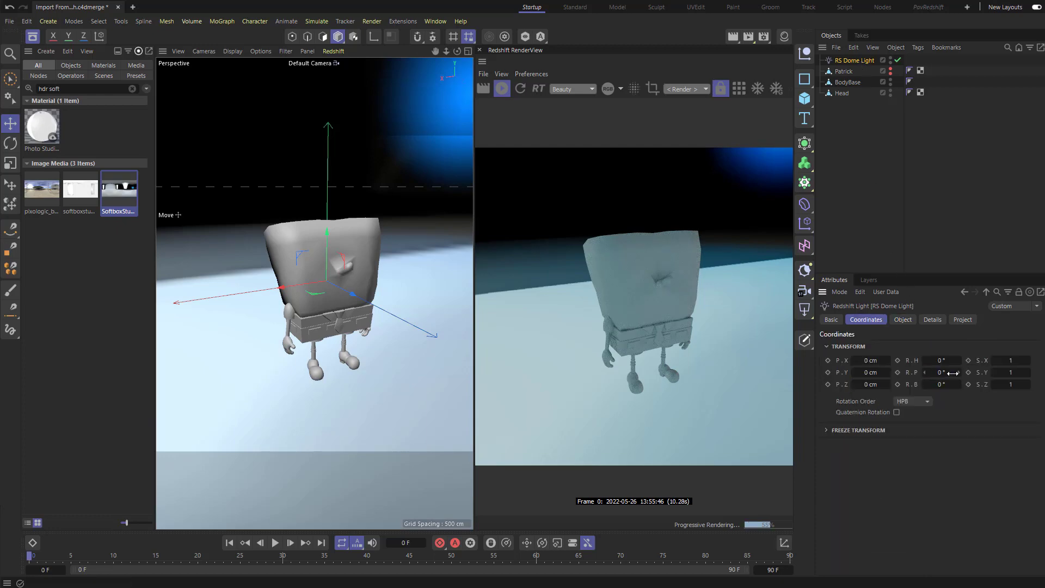
mouse_move(940, 360)
left_mouse_down()
mouse_move(1012, 360)
mouse_move(939, 360)
left_mouse_up()
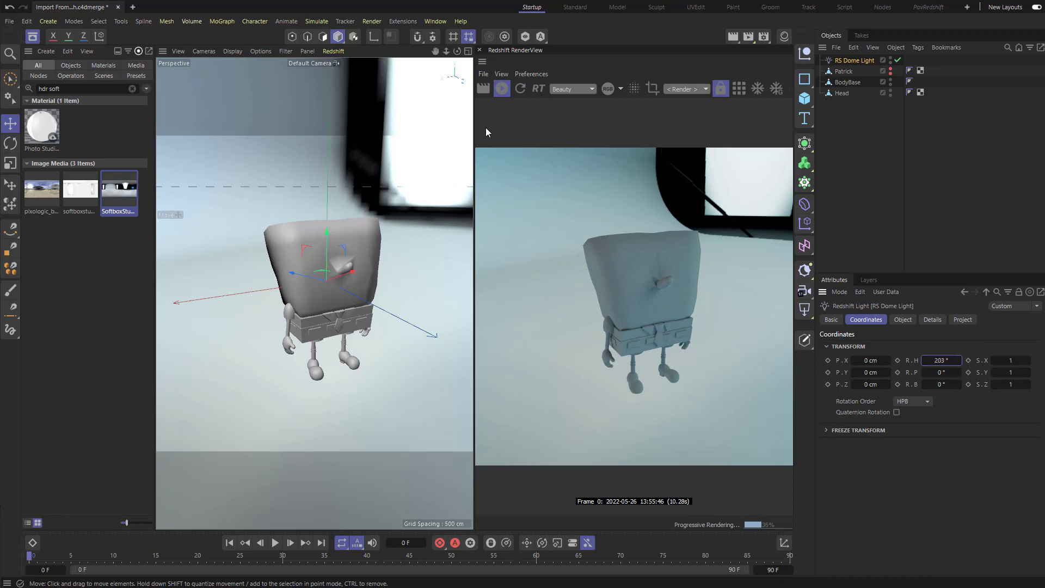
Step: Add a Plane primitive to the scene and close the Asset Browser
left_click(48, 20)
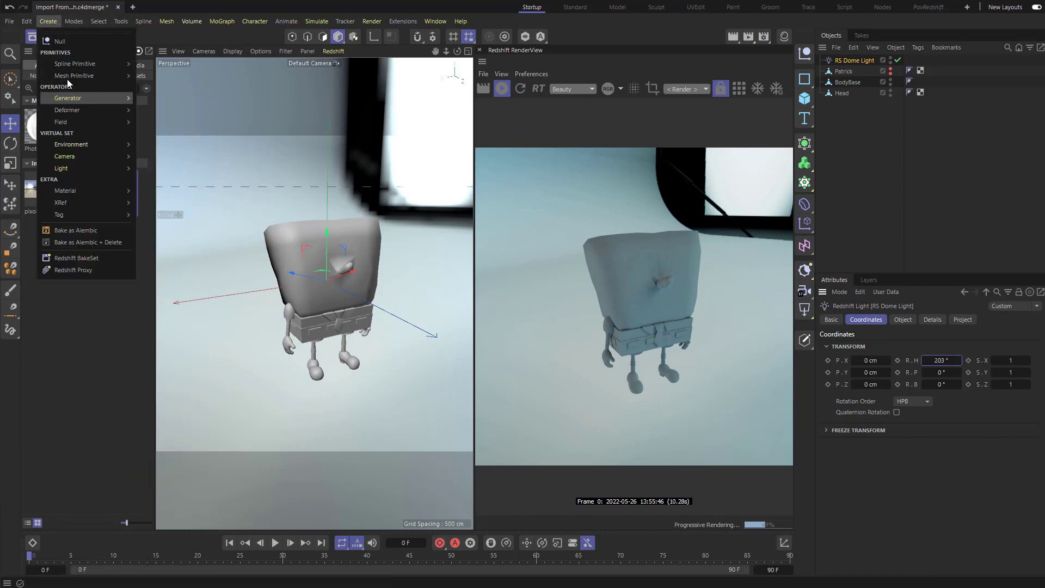
mouse_move(67, 77)
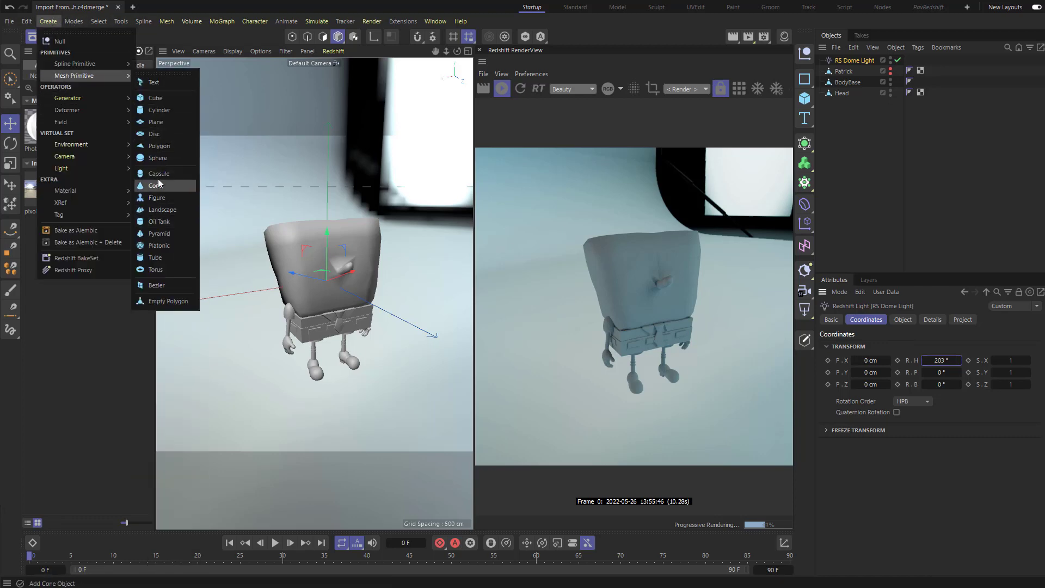
left_click(158, 122)
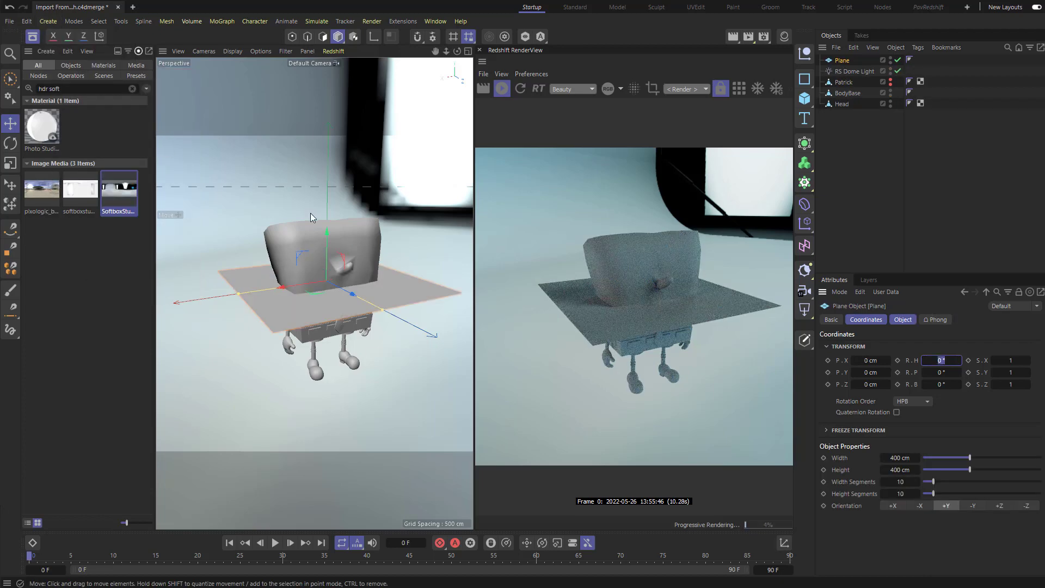
left_click(33, 36)
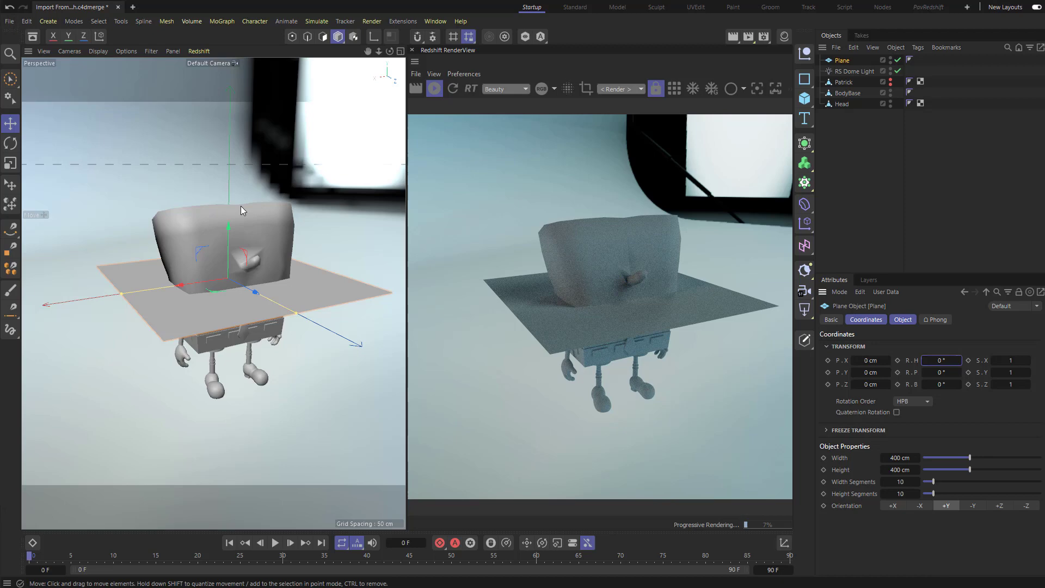
Step: Lower the plane in the Right view until it sits level with SpongeBob's soles
middle_click(268, 181)
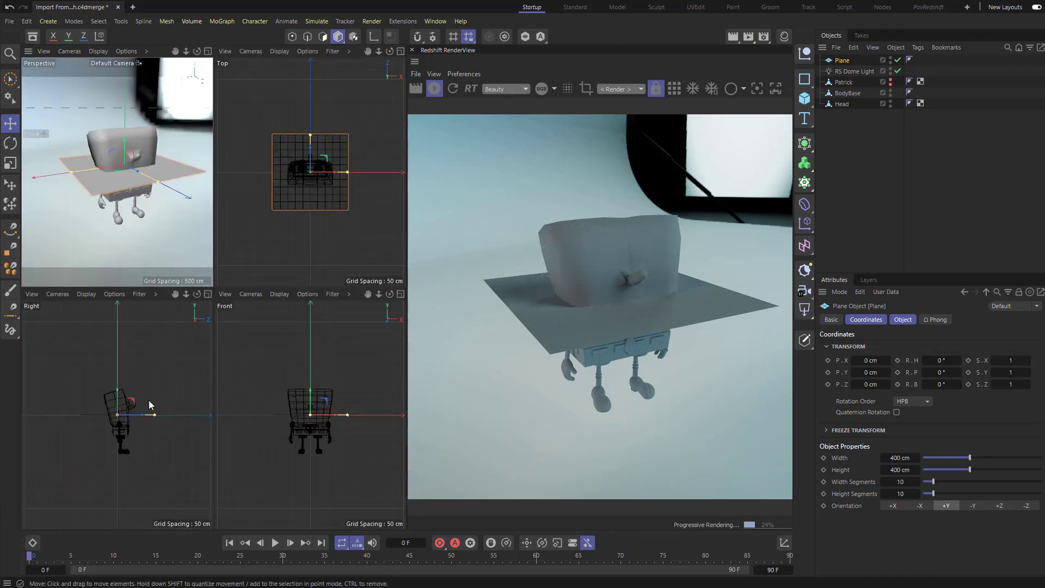
scroll(144, 439, "up", 4)
middle_click_drag(129, 446, 162, 432, "alt")
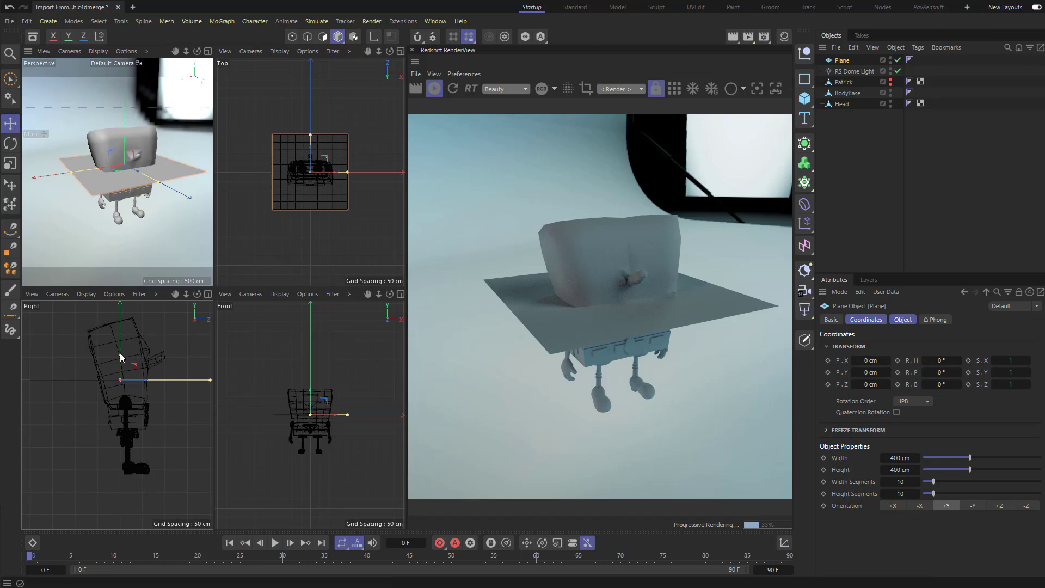
left_click_drag(118, 357, 116, 450)
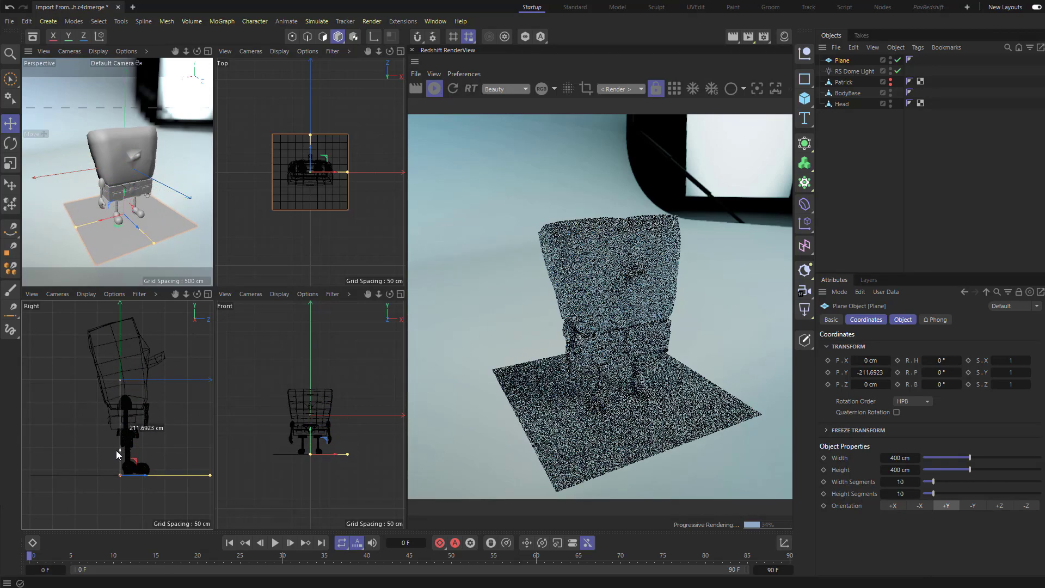
middle_click(115, 450)
scroll(292, 389, "up", 4)
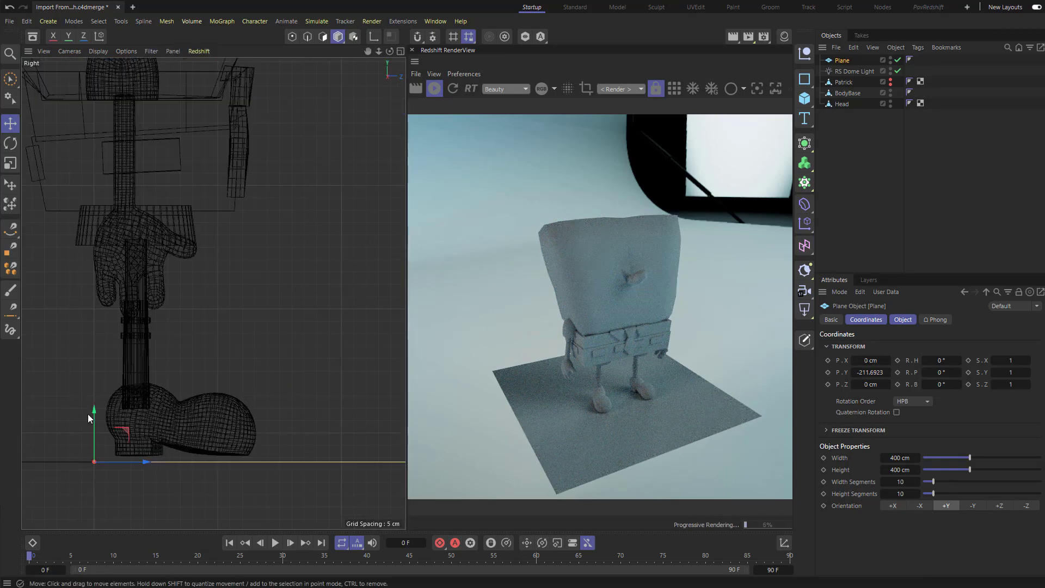
left_click_drag(94, 411, 93, 406)
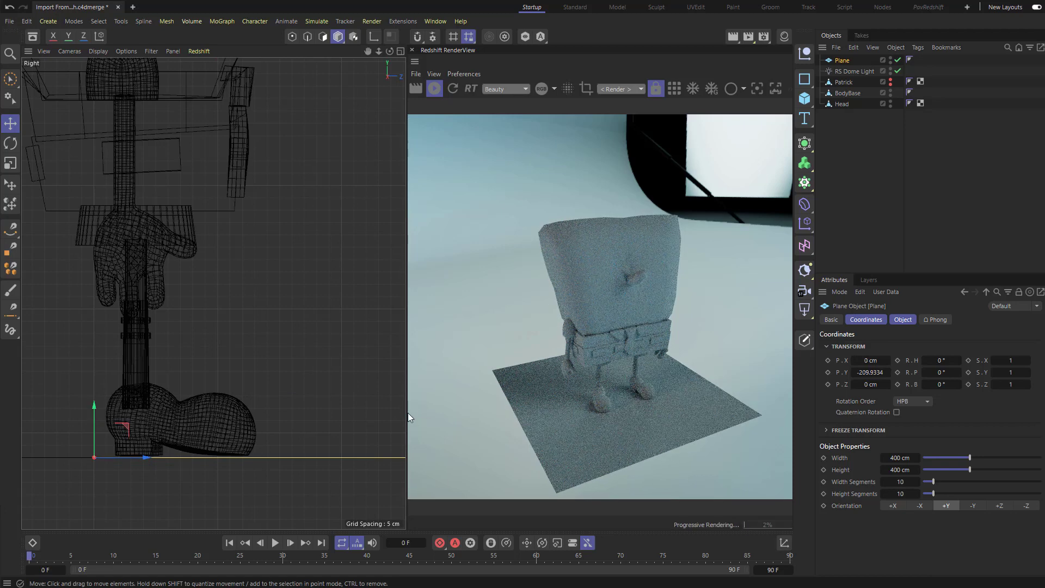
middle_click(282, 300)
Step: Scale the plane up into a large floor in the perspective view
middle_click(202, 228)
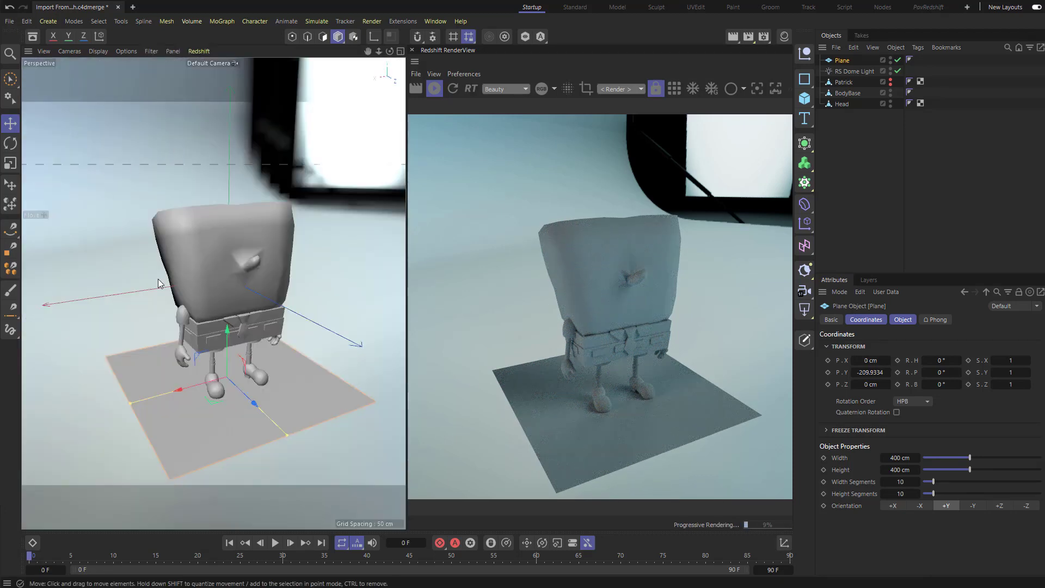
scroll(302, 310, "down", 3)
key("r")
key("t")
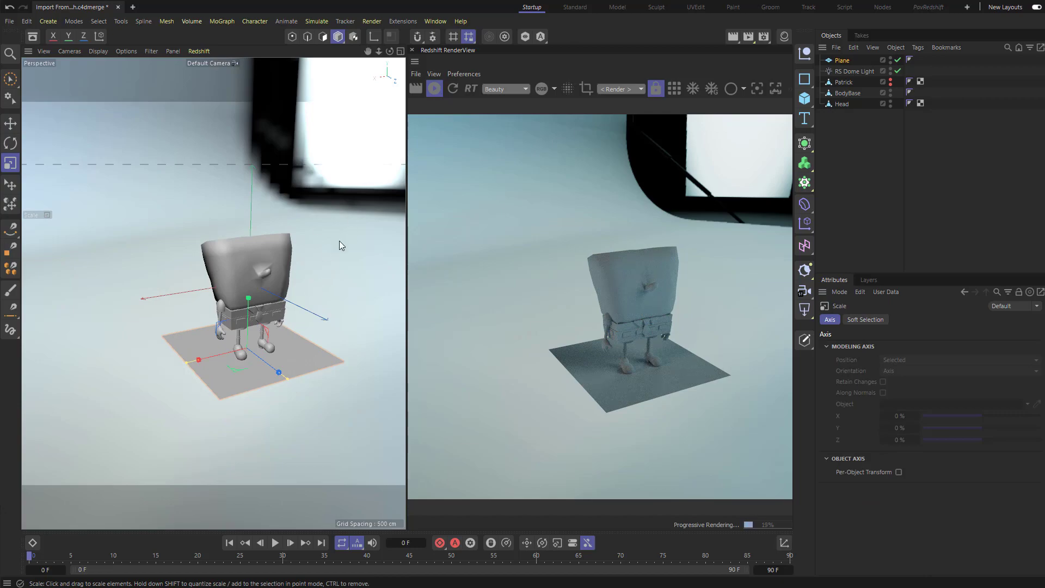
mouse_move(338, 241)
left_mouse_down()
mouse_move(409, 145)
mouse_move(286, 332)
mouse_move(353, 213)
mouse_move(294, 309)
mouse_move(372, 208)
mouse_move(334, 239)
mouse_move(342, 230)
left_mouse_up()
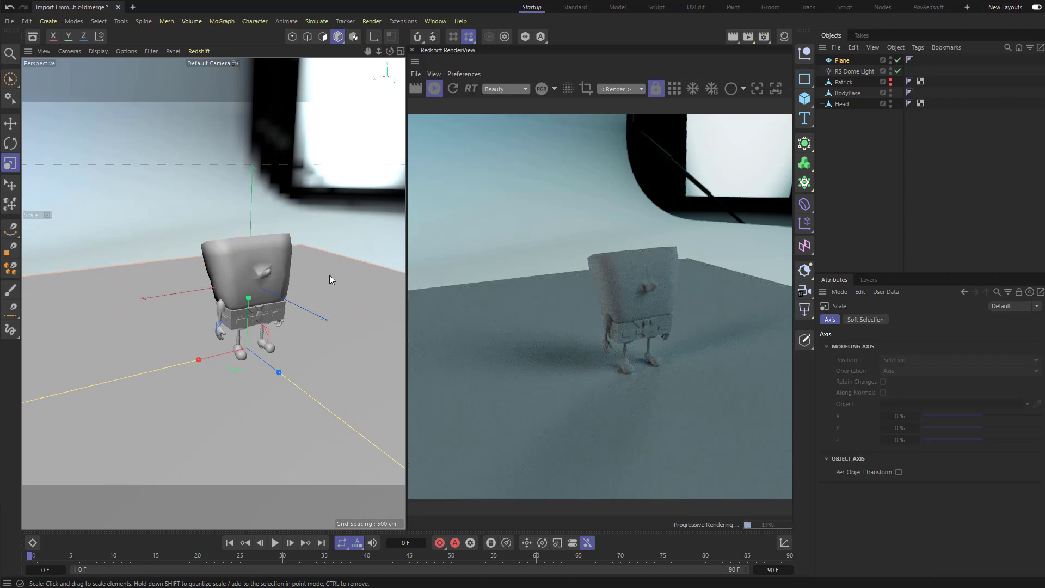
Step: Attach a Redshift Object render tag to the Plane
scroll(312, 256, "up", 3)
scroll(324, 263, "up", 2)
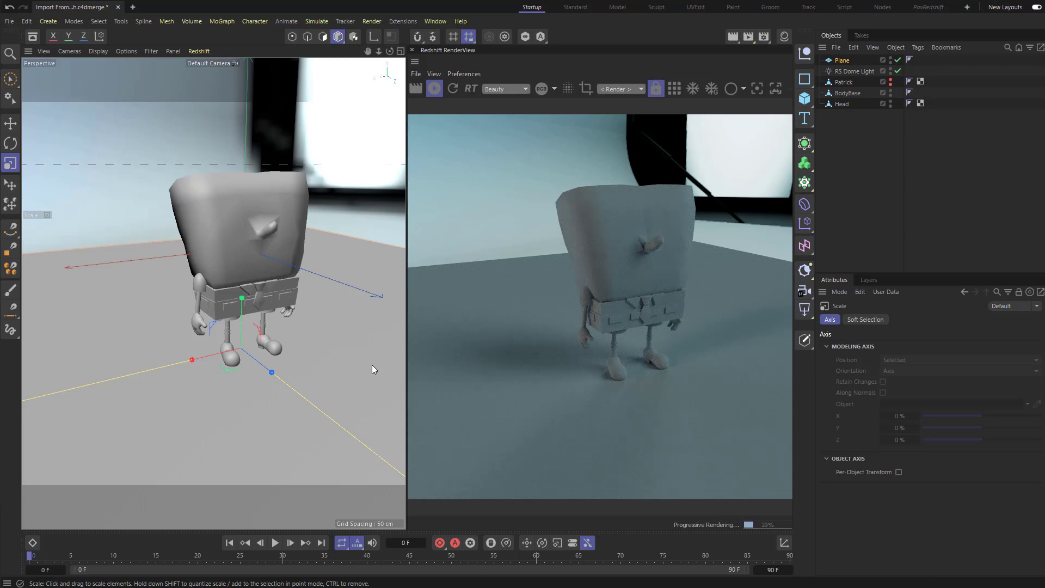
left_click(841, 61)
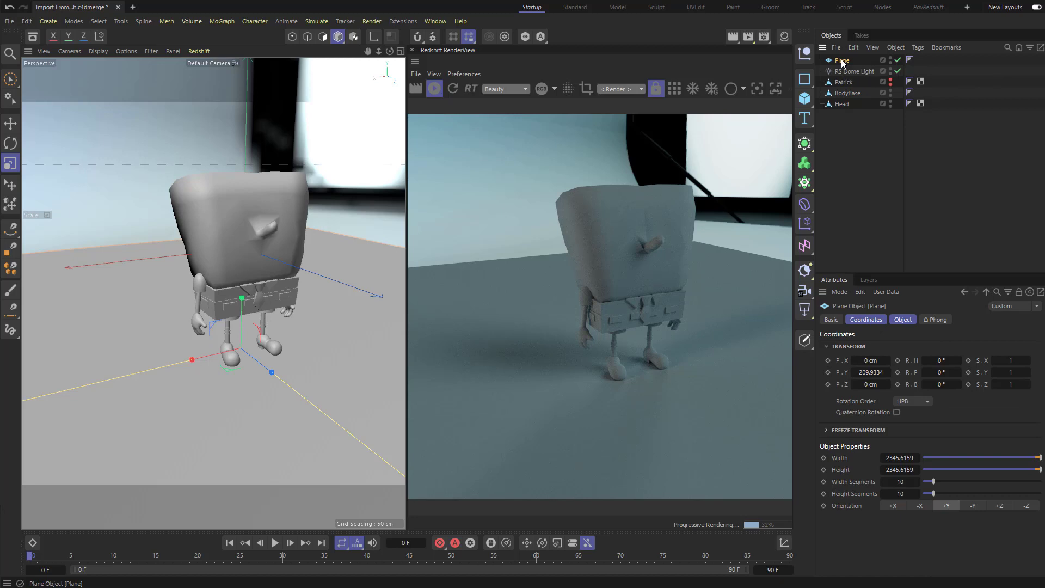
right_click(841, 60)
mouse_move(890, 195)
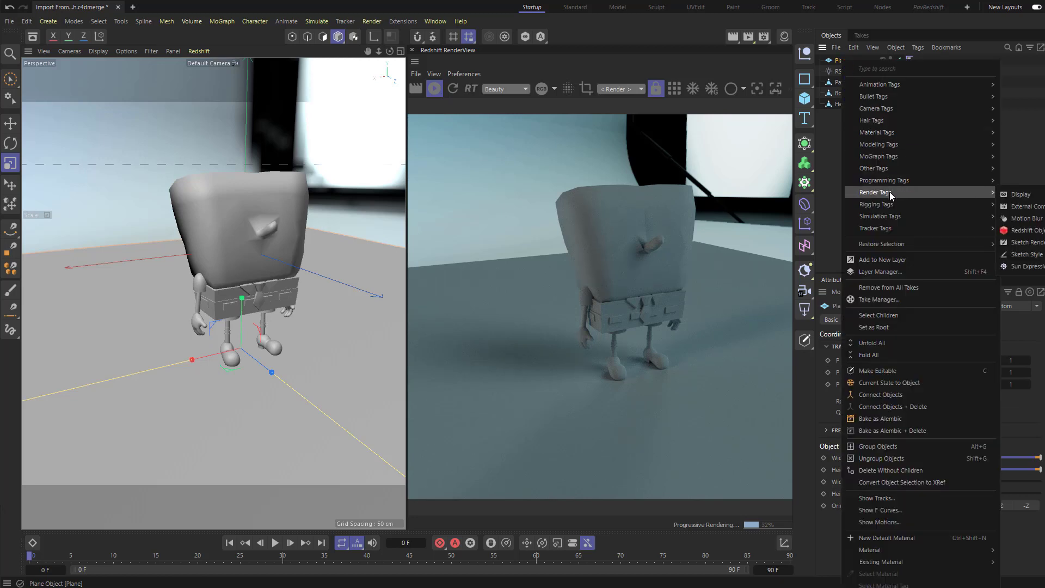
left_click(1015, 231)
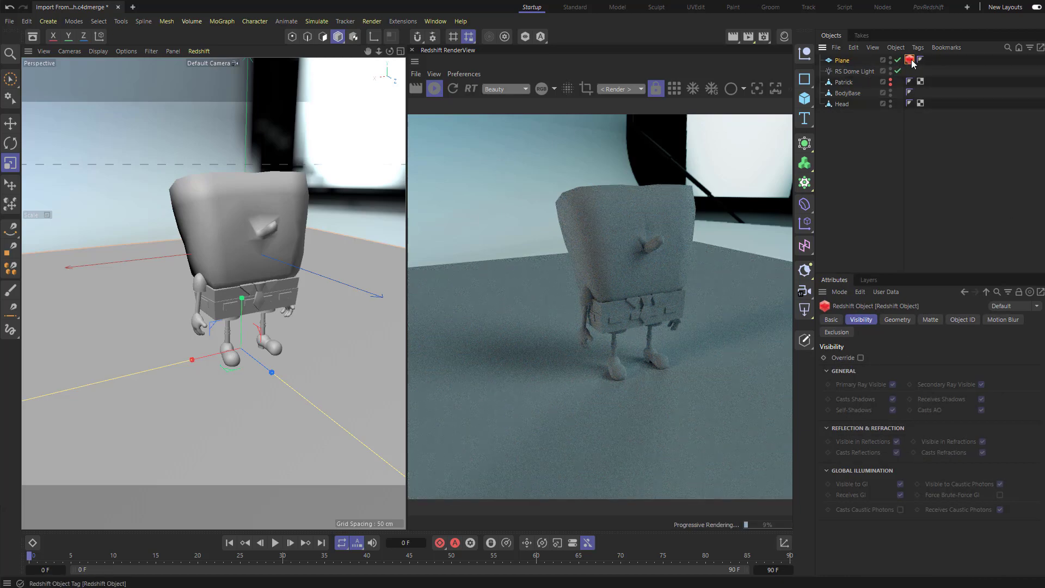
Step: On the tag's Matte tab, enable Override, Enabled, Apply to Secondary Rays and Shadow Enabled
left_click(929, 322)
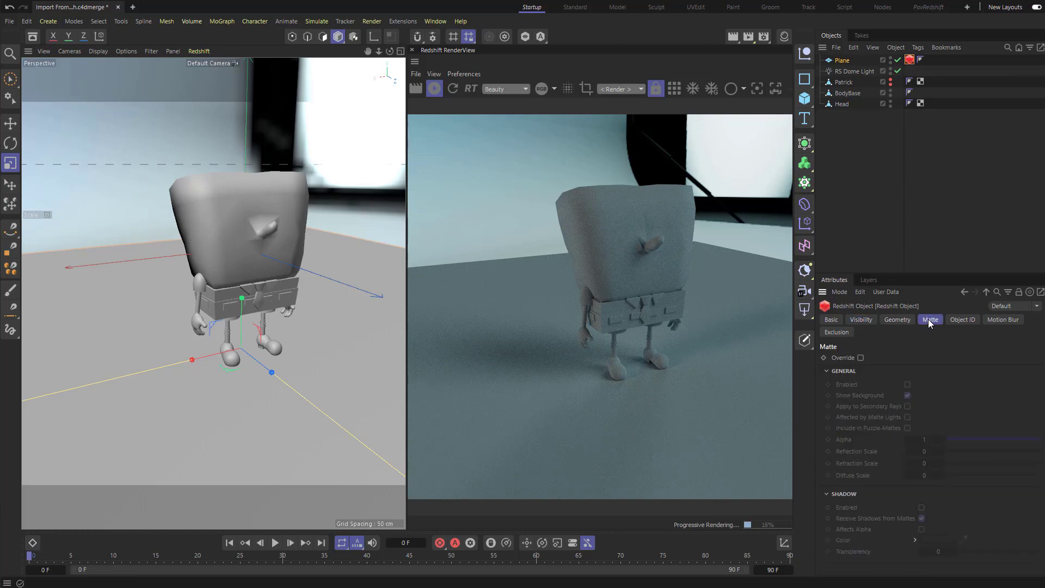
left_click(860, 358)
left_click(908, 385)
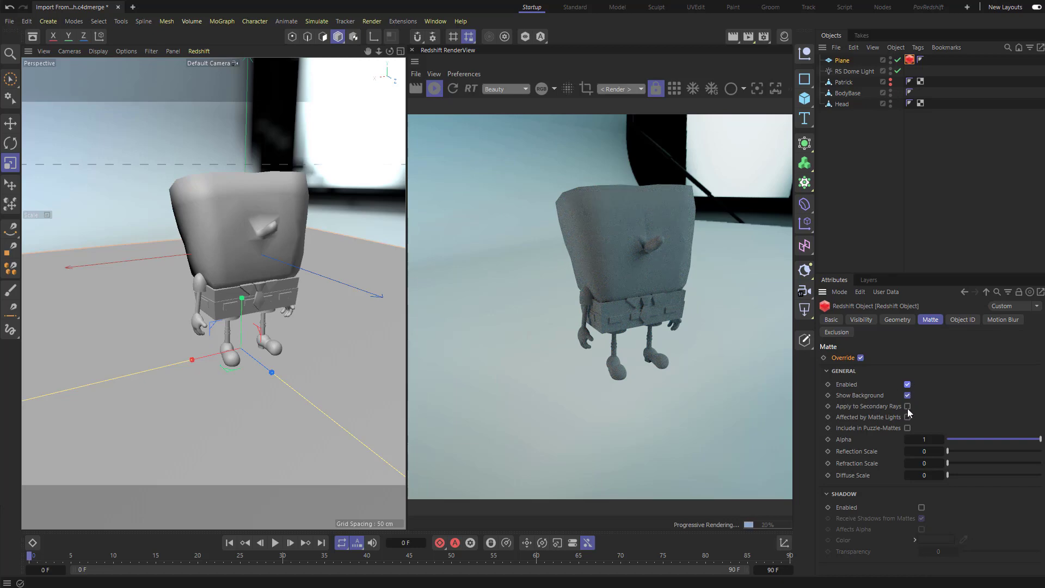
left_click(906, 407)
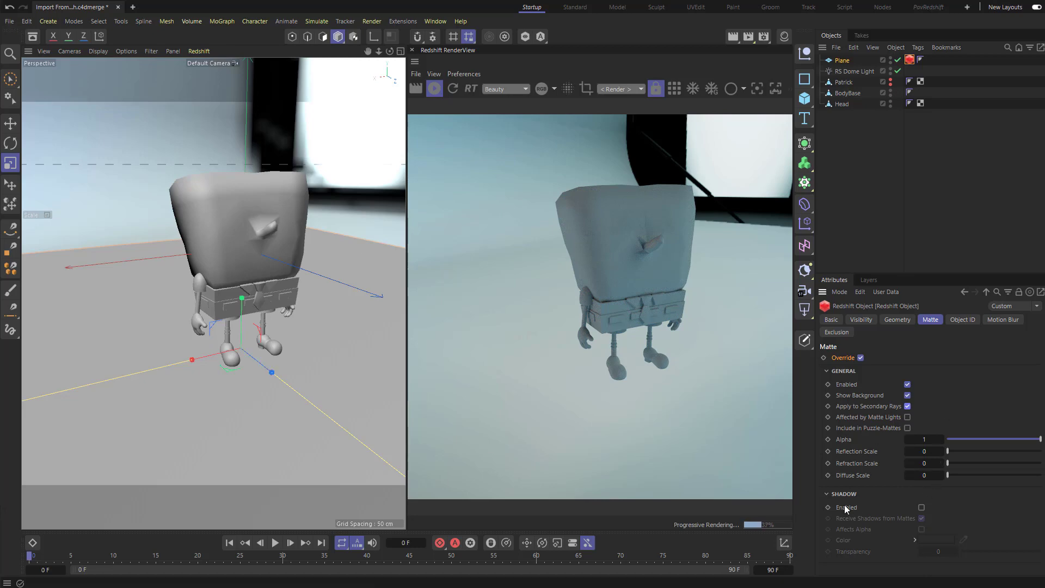
left_click(921, 507)
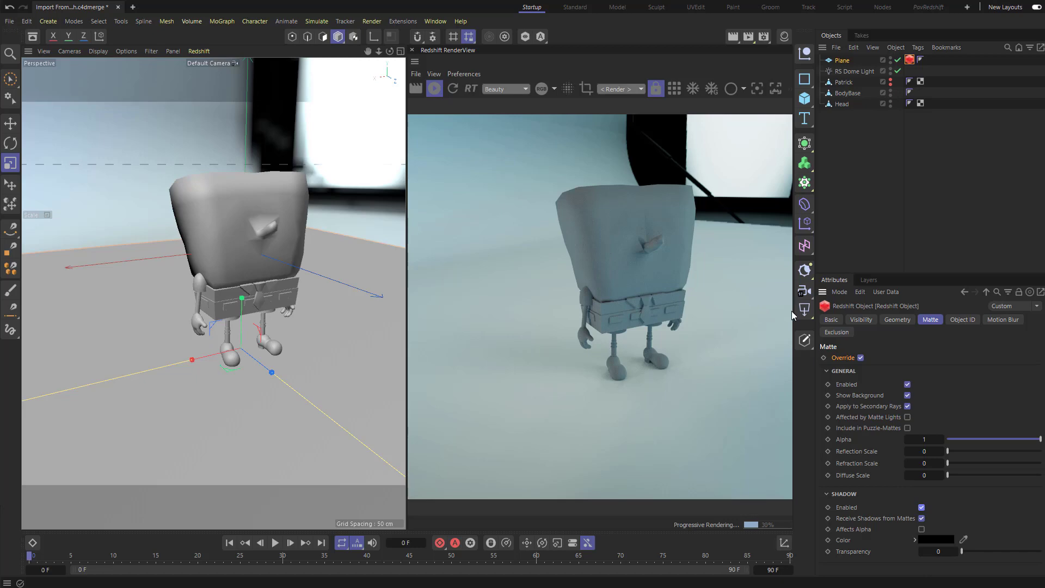
Step: Add a Redshift area light and a new Camera object to the scene
left_click(805, 309)
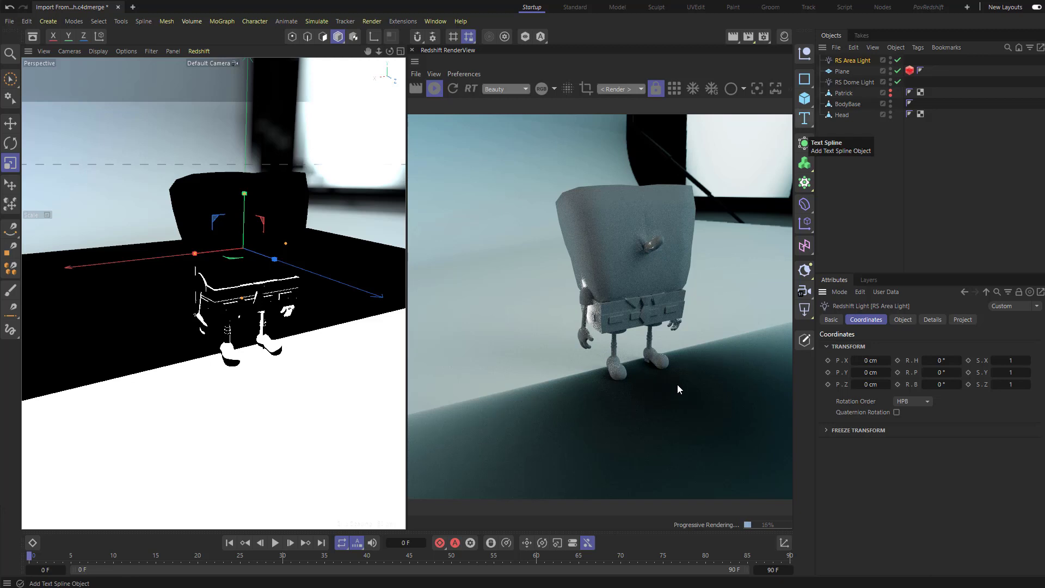
left_click(47, 22)
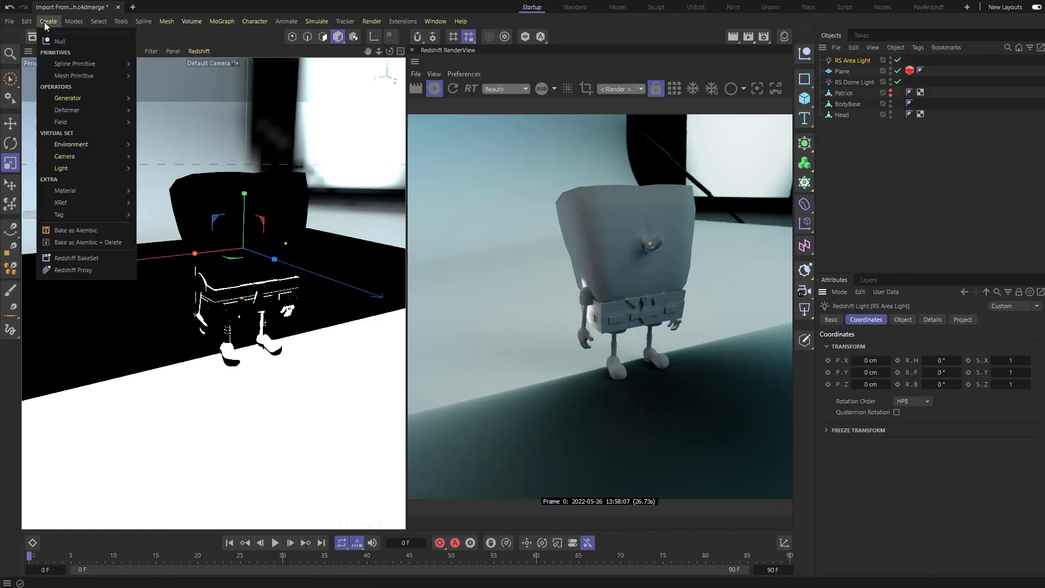
left_click(158, 163)
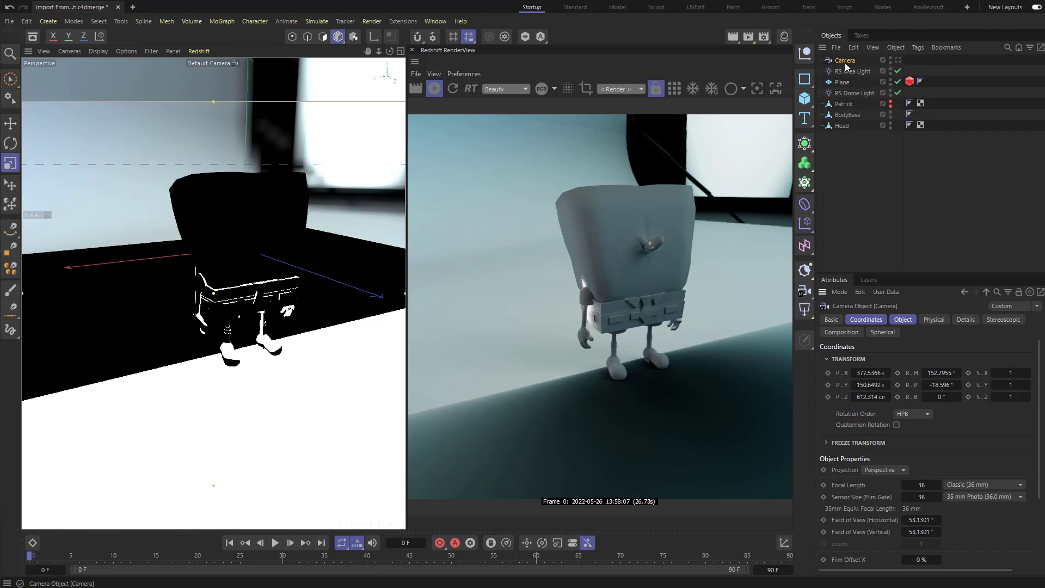
Step: Look through the new Camera and frame SpongeBob from the front
left_click(899, 60)
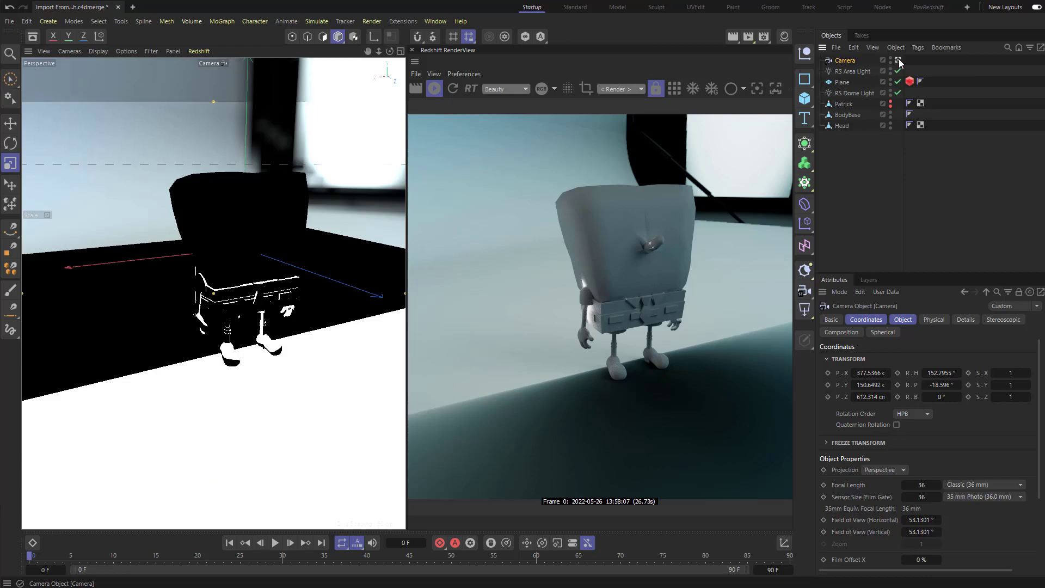
left_click_drag(244, 194, 246, 273, "alt")
key("ctrl+z")
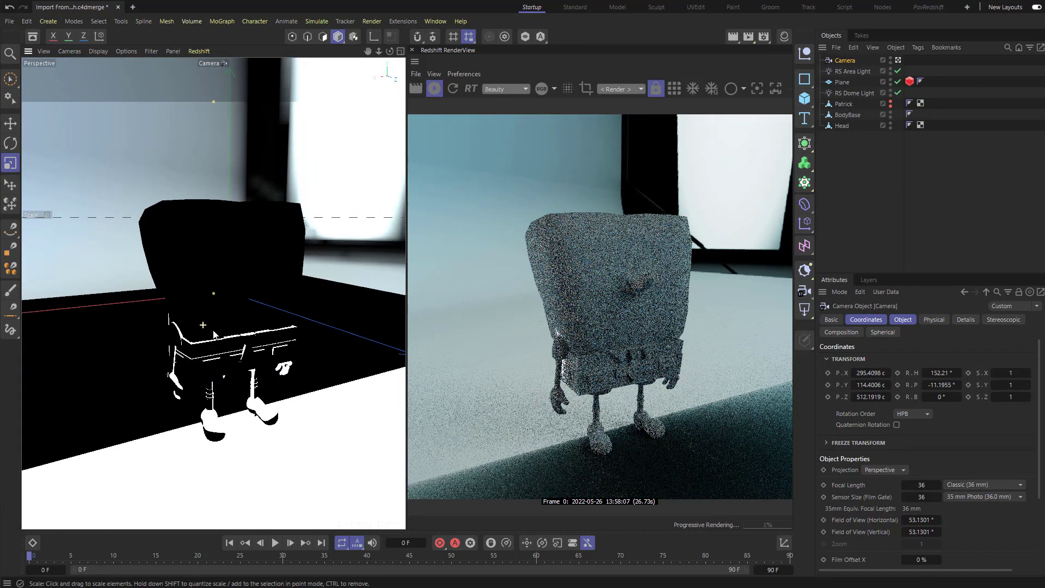
Step: Return to the default camera, then use the selected RS Area Light as the viewport camera
left_click(898, 61)
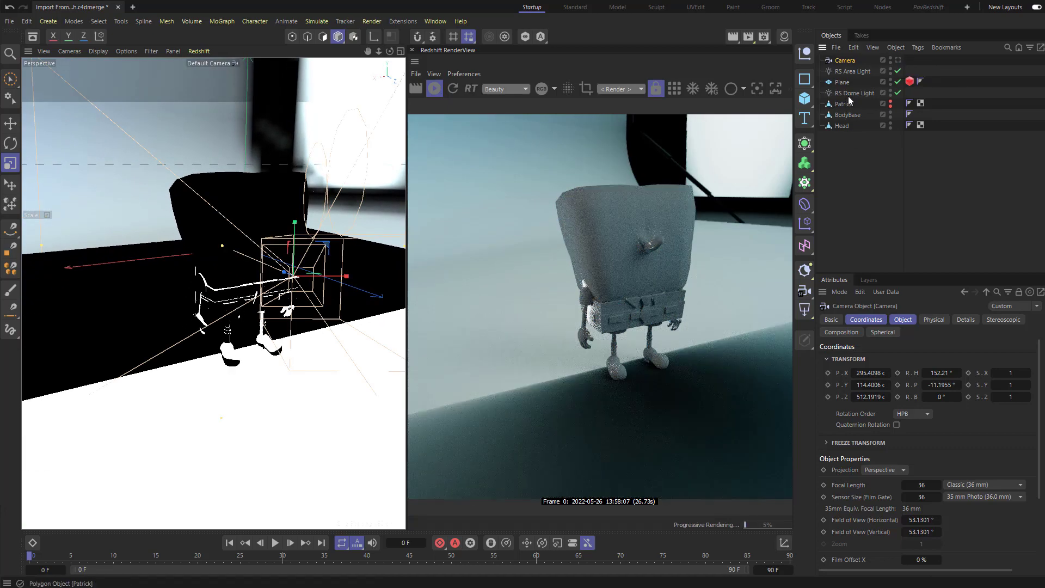
left_click(856, 72)
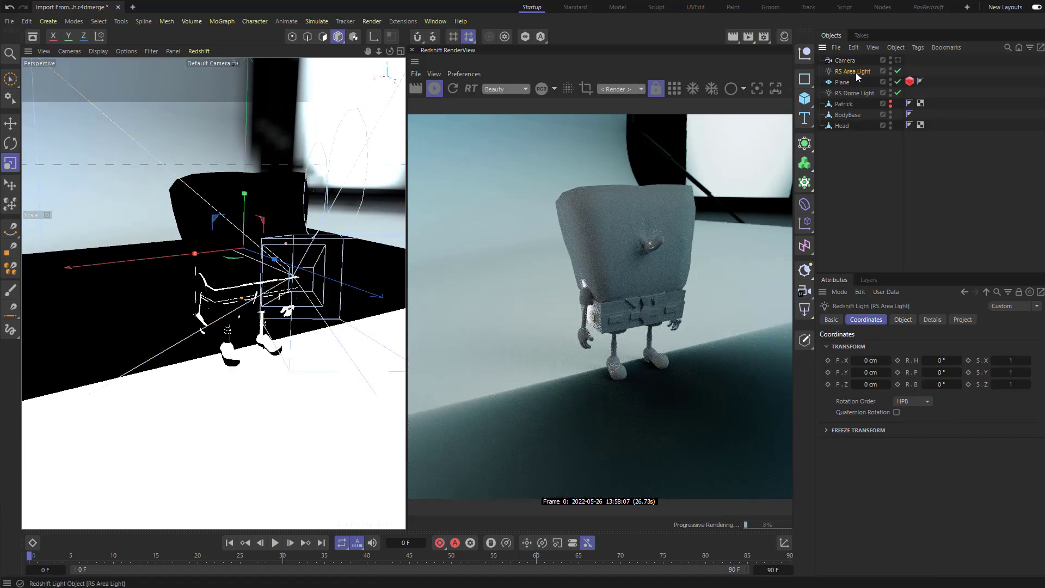
left_click(69, 51)
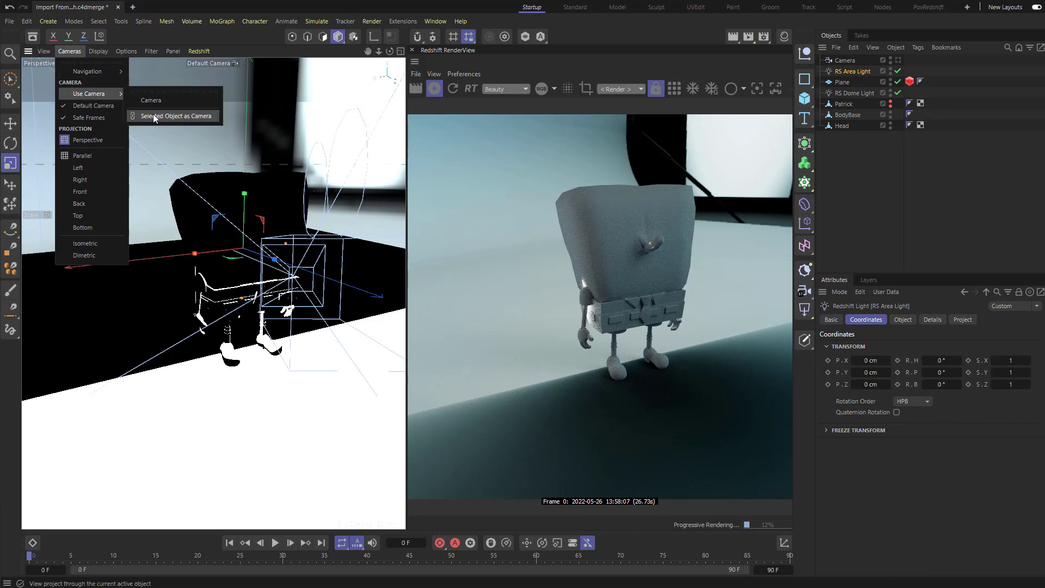
left_click(152, 113)
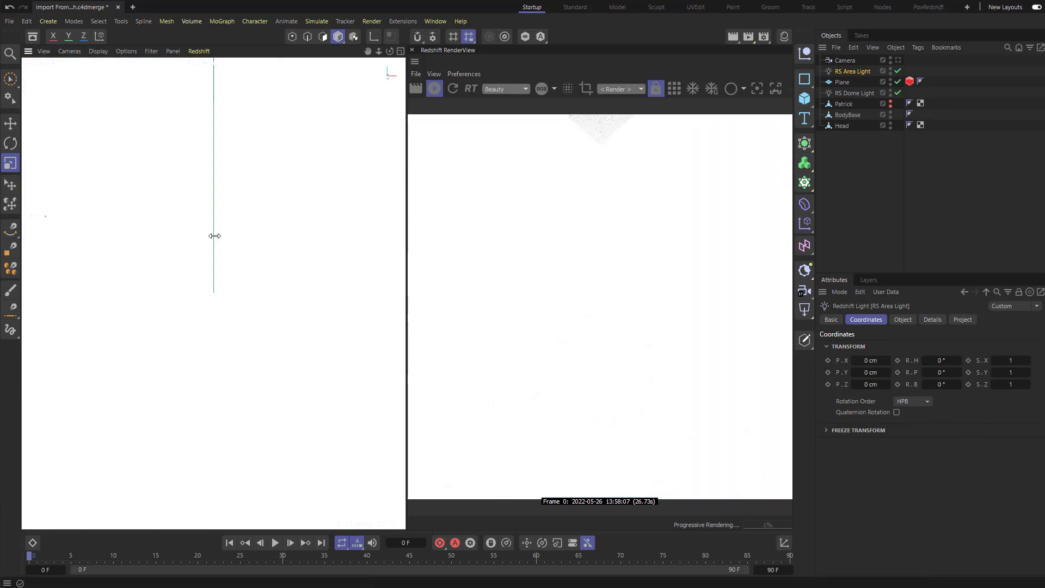
Step: Aim the area light at SpongeBob from the front-left (about X −569, Y 298, Z 479) and hide it
left_click_drag(279, 254, 253, 243, "alt")
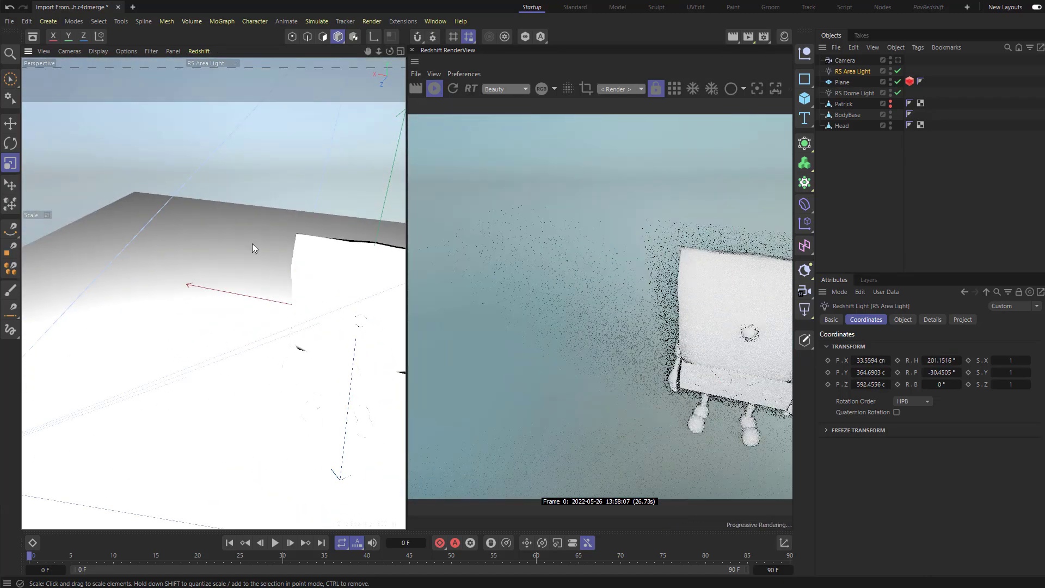
left_click_drag(189, 235, 263, 283, "alt")
mouse_move(262, 284)
middle_mouse_down("alt")
mouse_move(252, 261)
mouse_move(287, 276)
mouse_move(266, 268)
middle_mouse_up("alt")
middle_click(242, 239)
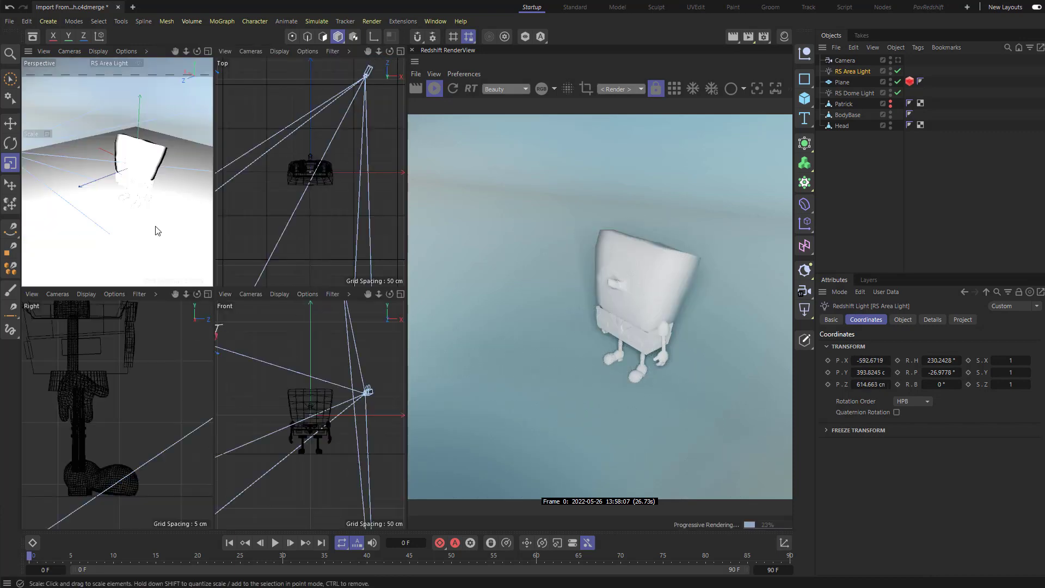
middle_click(153, 224)
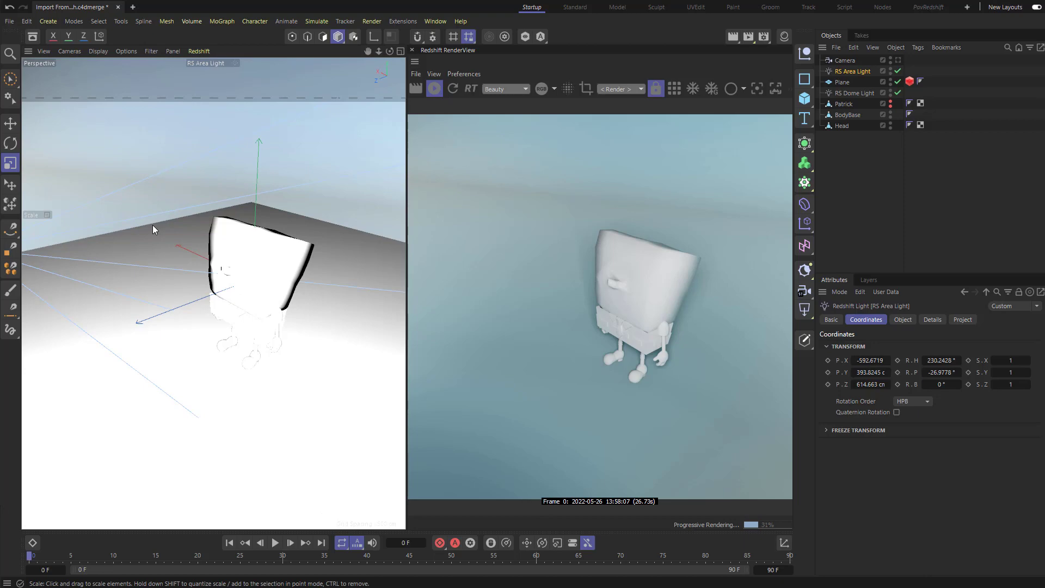
left_click_drag(163, 233, 242, 243, "alt")
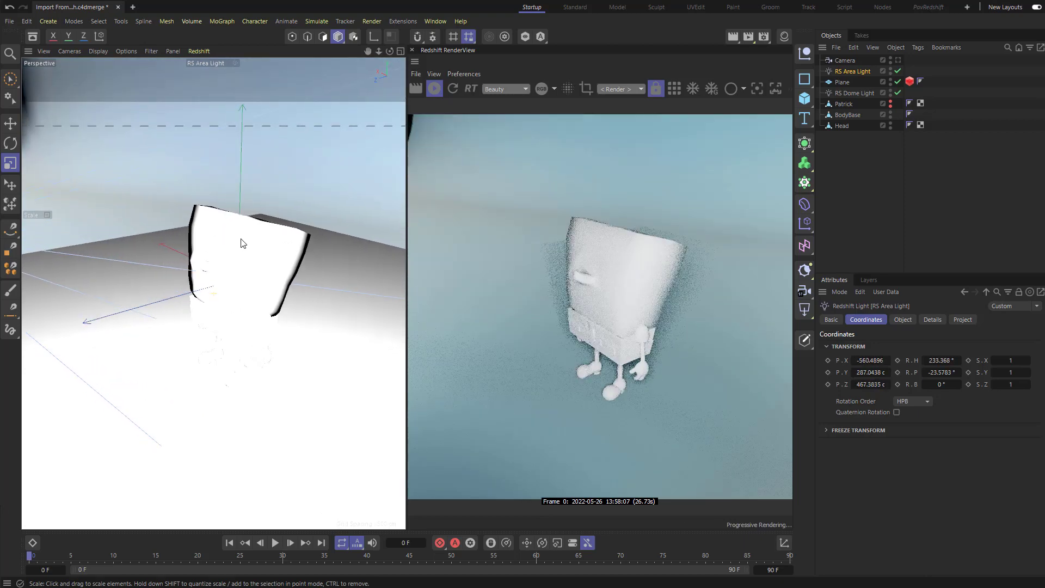
scroll(242, 242, "up", 1)
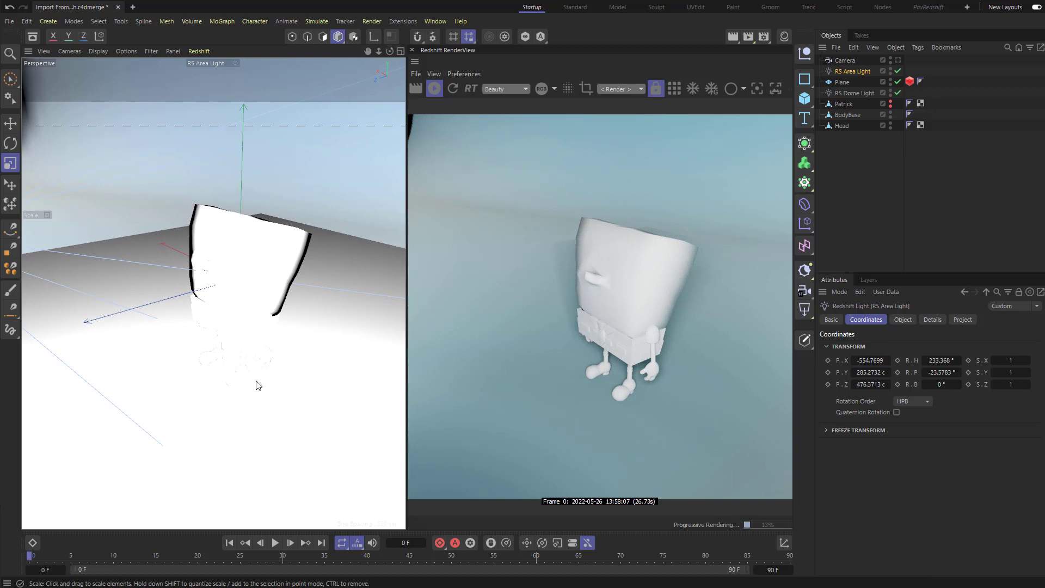
left_click(891, 70)
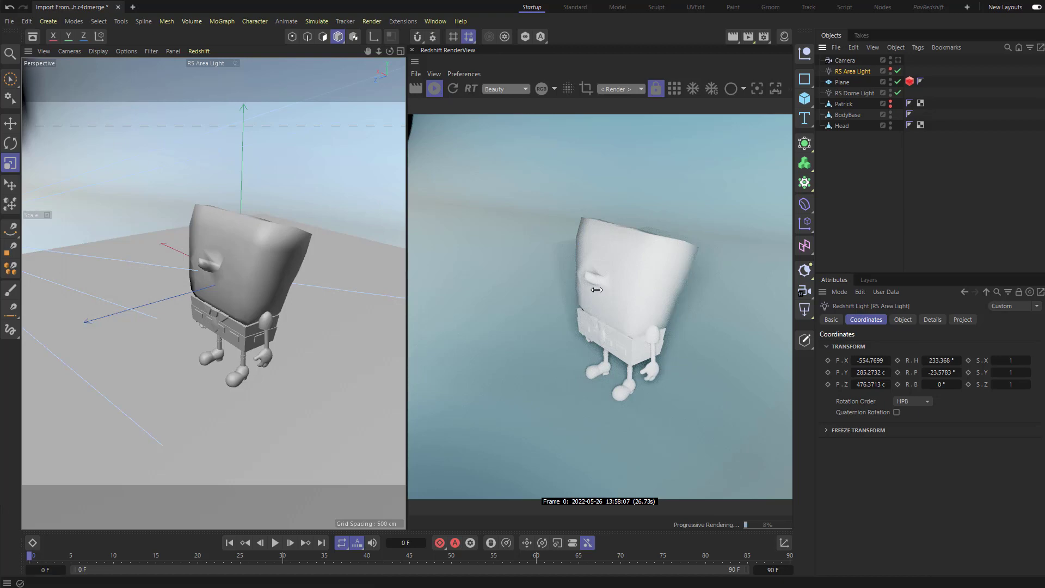
left_click_drag(365, 262, 390, 239, "alt")
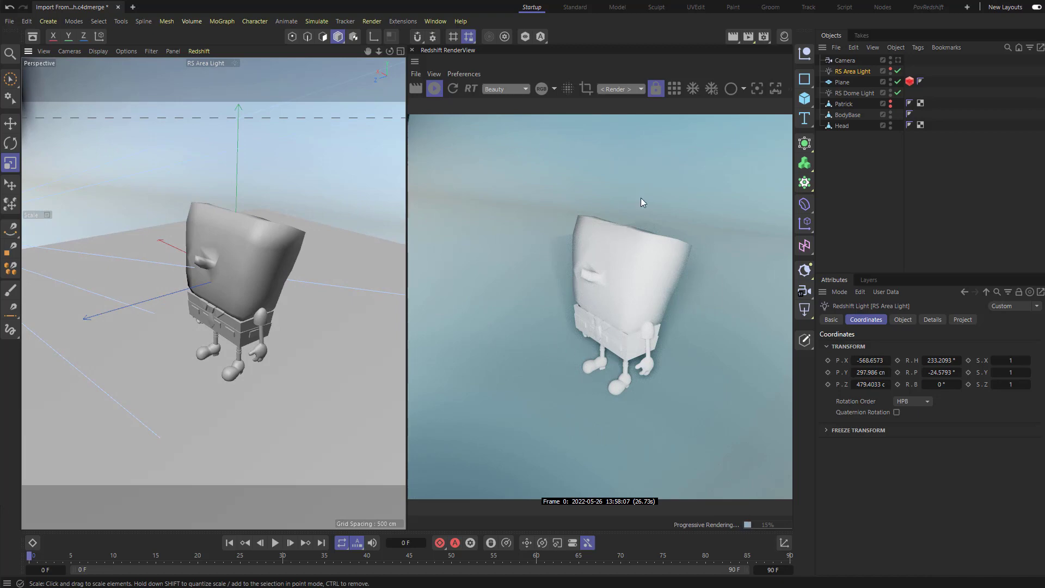
Step: Render through Camera in RenderView and re-aim the area light to about X −552, Y 260, Z 354
left_click(640, 90)
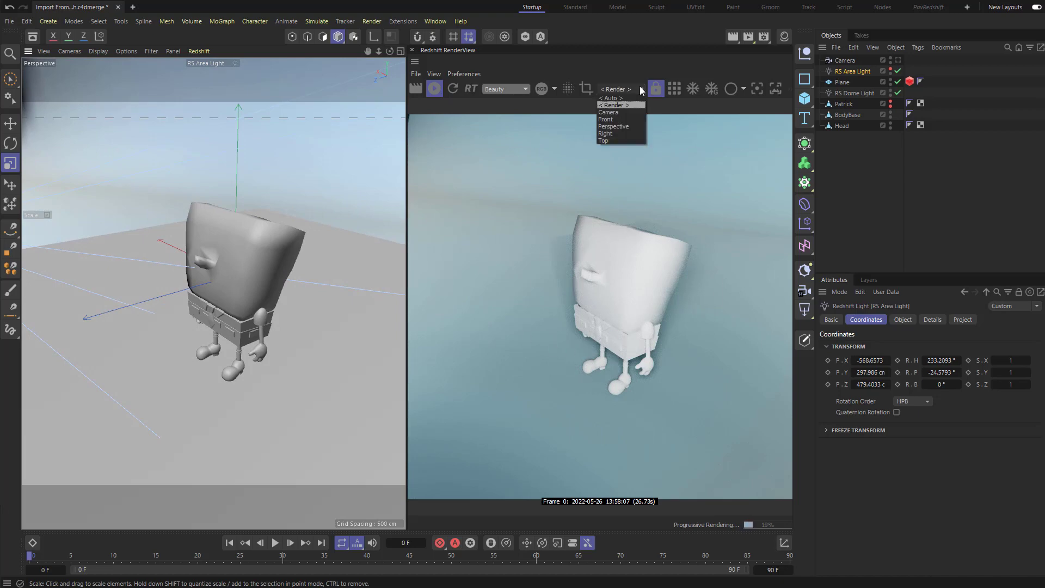
left_click(617, 112)
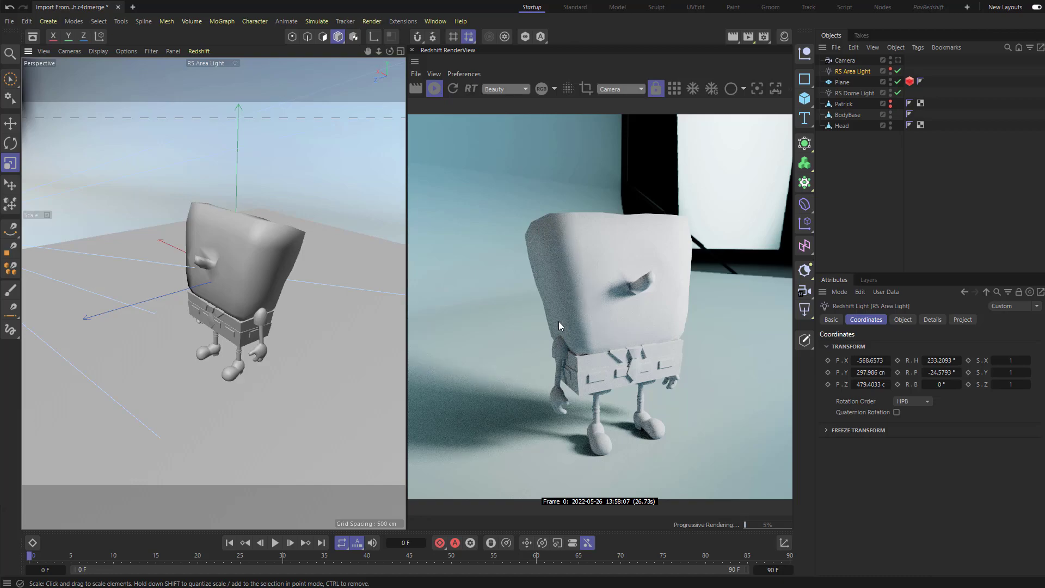
right_click_drag(261, 192, 171, 187, "alt")
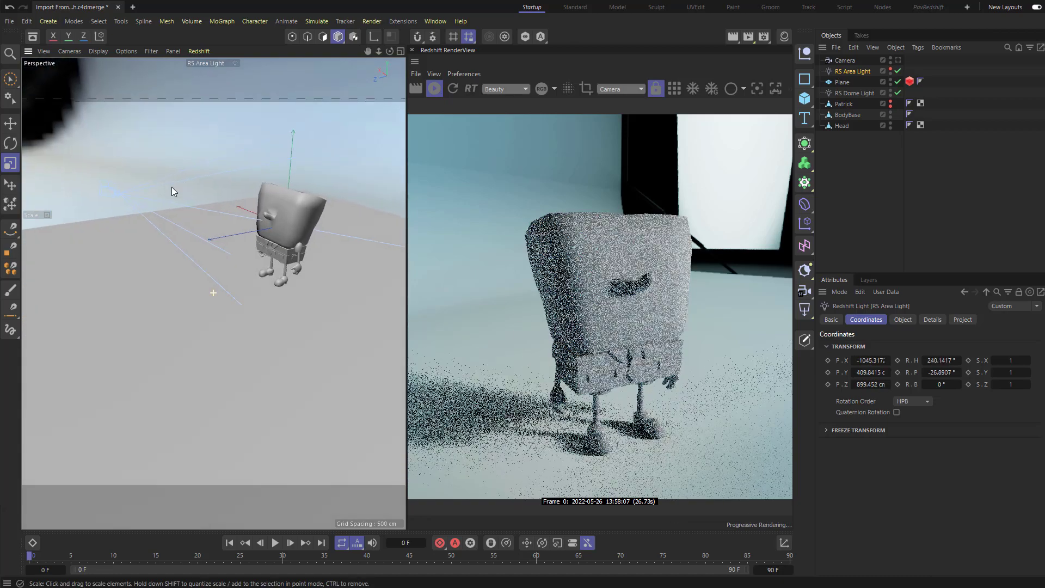
left_click_drag(172, 189, 252, 244, "alt")
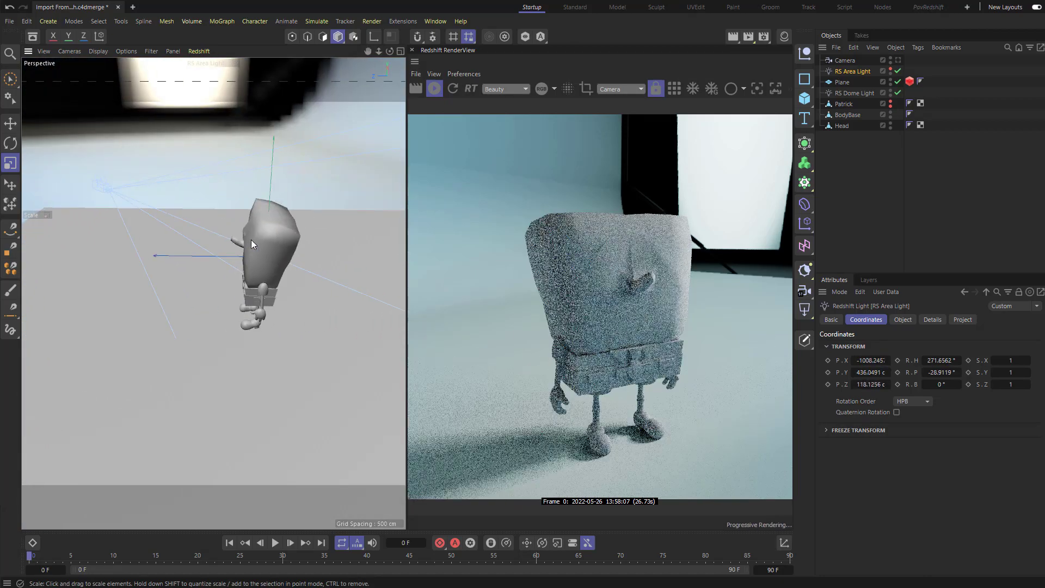
scroll(251, 243, "up", 10)
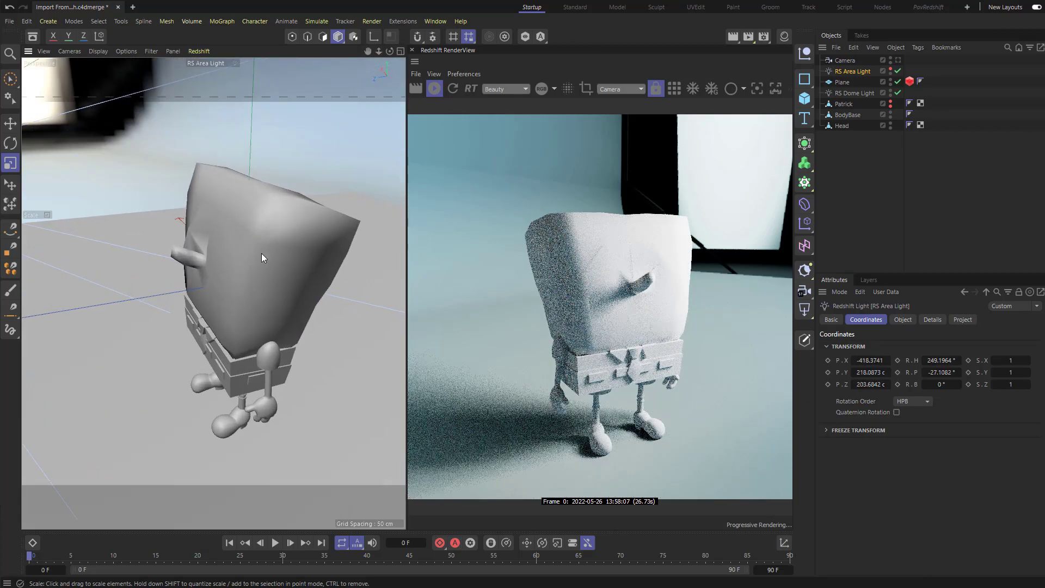
right_click_drag(261, 253, 226, 250, "alt")
left_click_drag(237, 250, 261, 247, "alt")
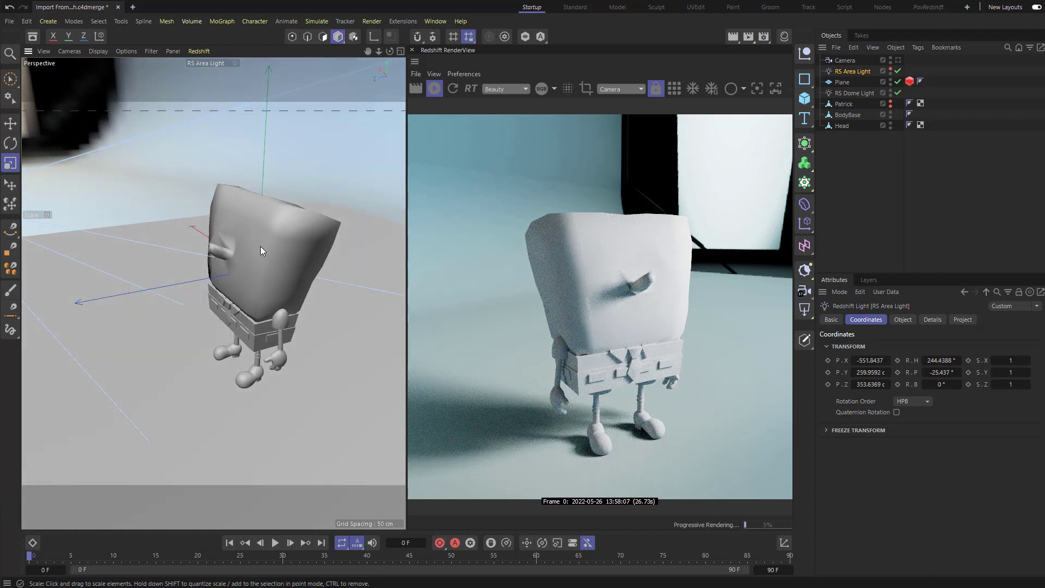
Step: Switch the viewport to the Default Camera, orbit around SpongeBob, and hide the RS Area Light outline
left_click(70, 52)
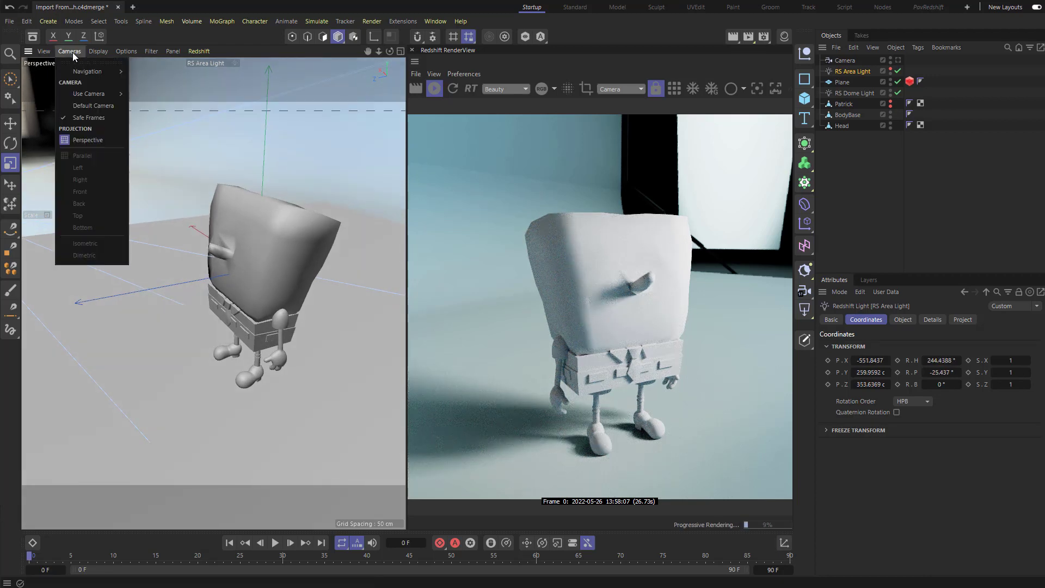
left_click(83, 105)
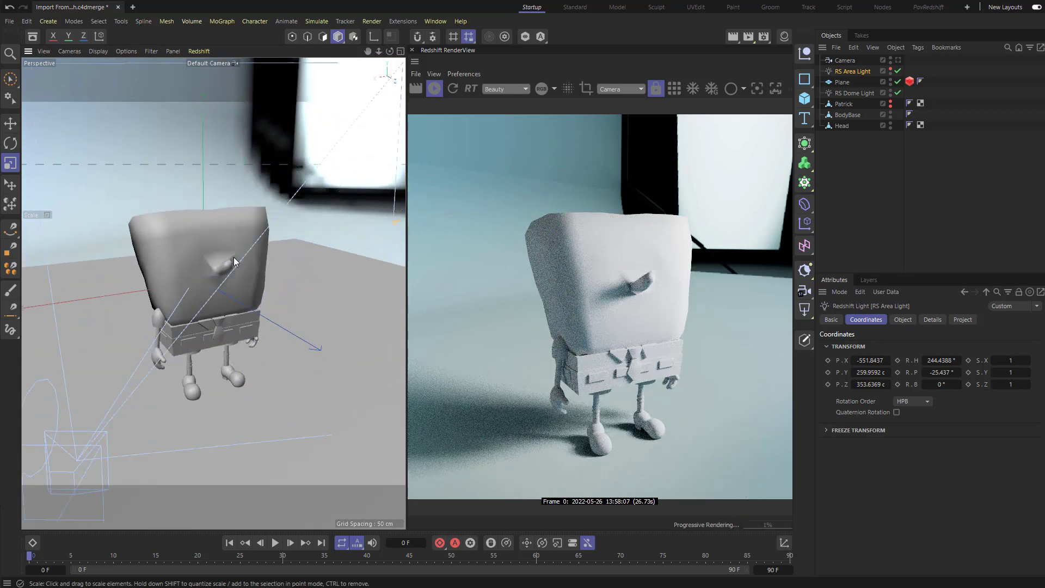
mouse_move(234, 257)
left_mouse_down("alt")
mouse_move(219, 237)
mouse_move(236, 246)
left_mouse_up("alt")
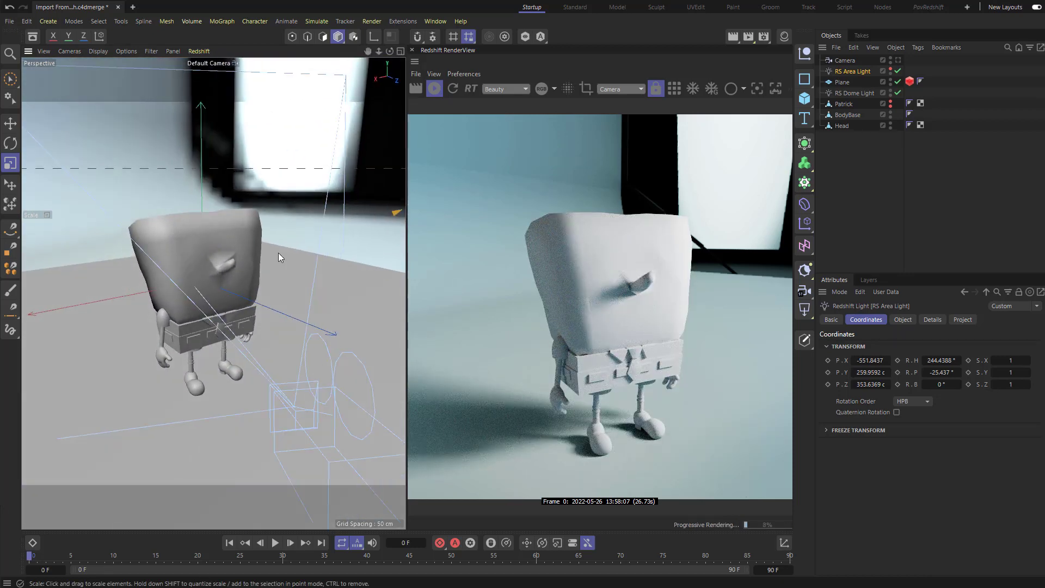
scroll(279, 253, "down", 5)
scroll(296, 277, "up", 8)
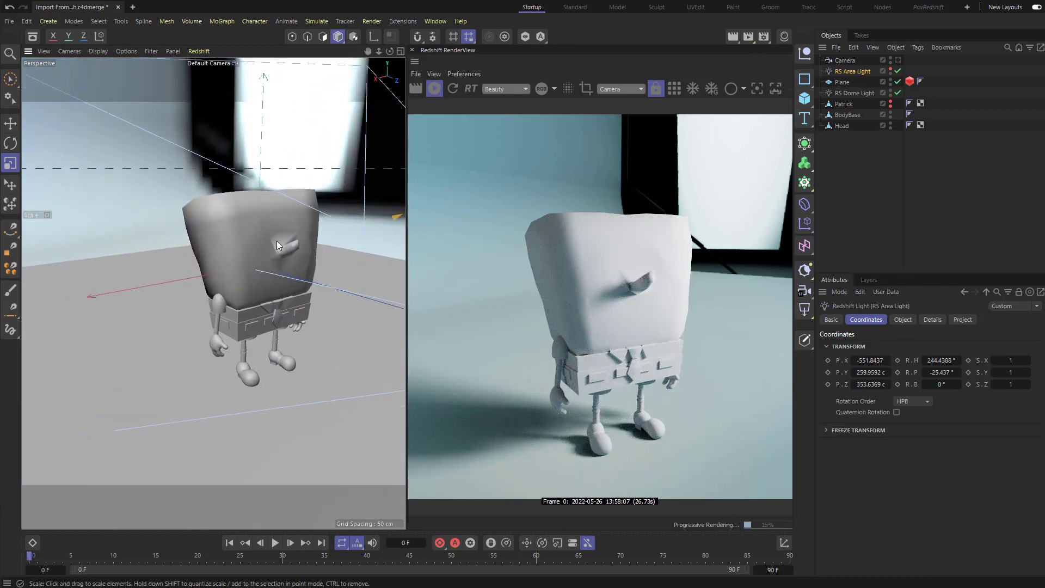
left_click_drag(291, 261, 247, 269, "alt")
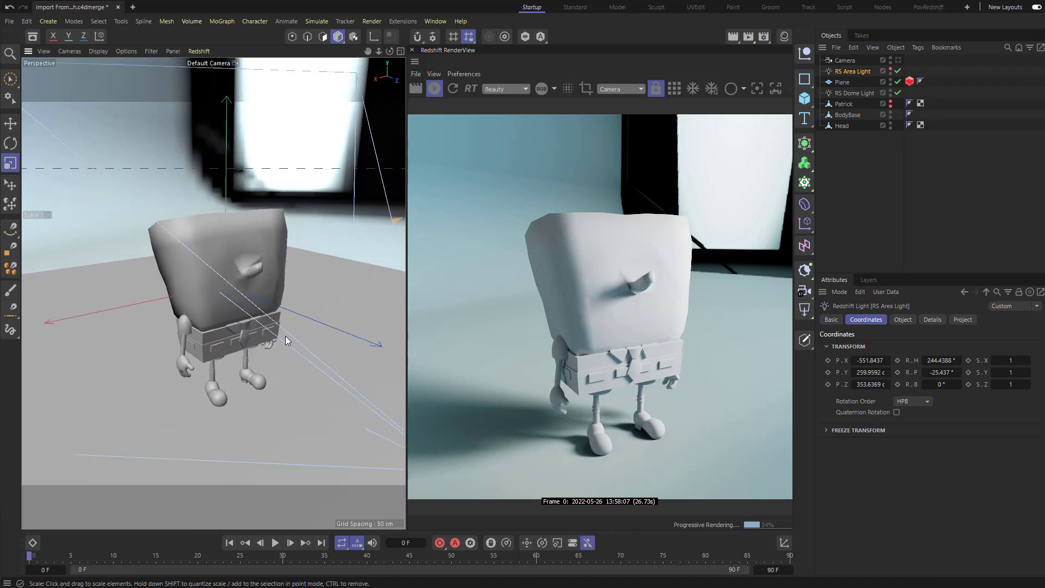
left_click(300, 350)
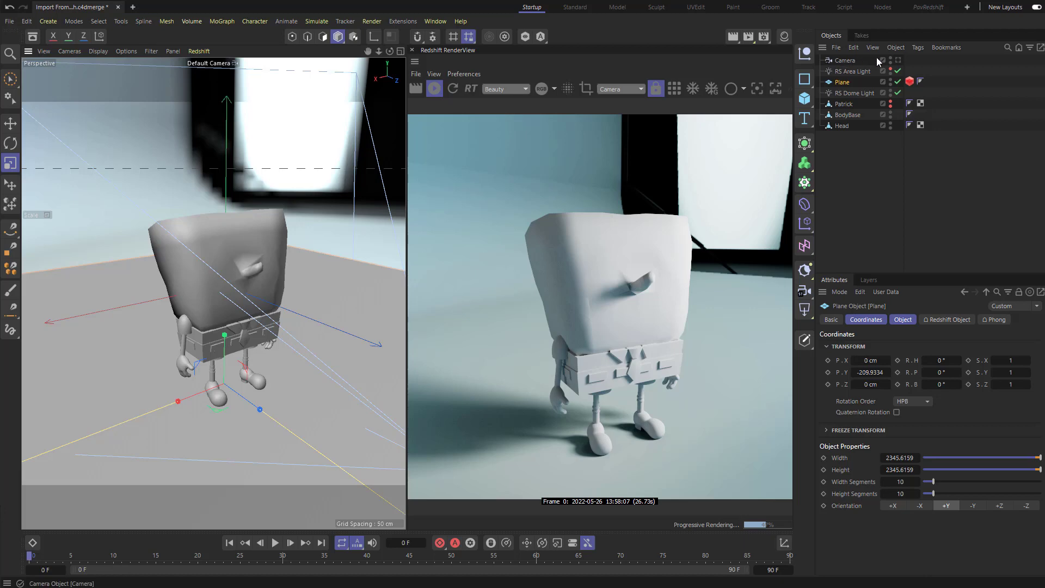
left_click(890, 68)
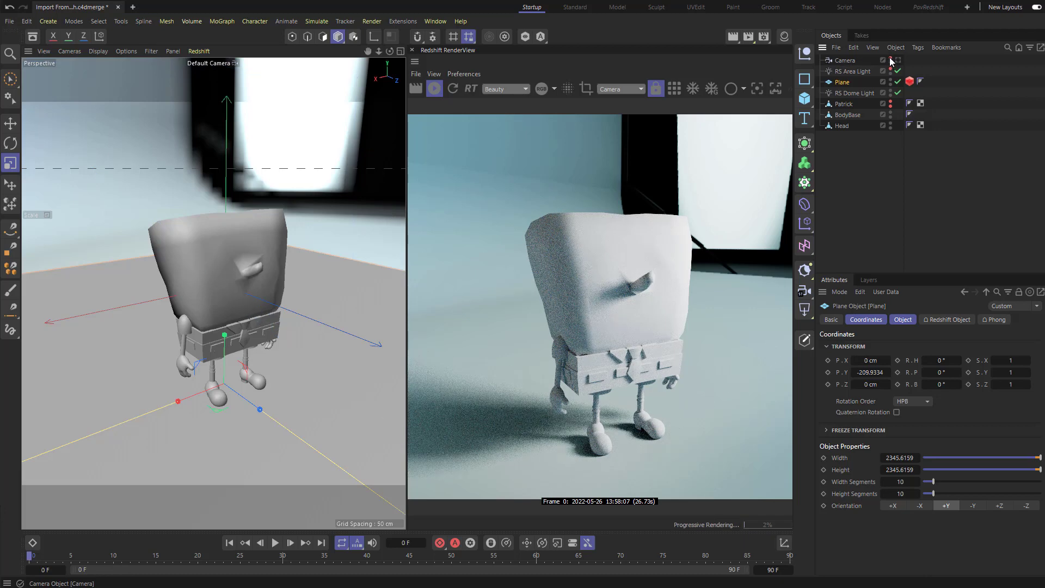